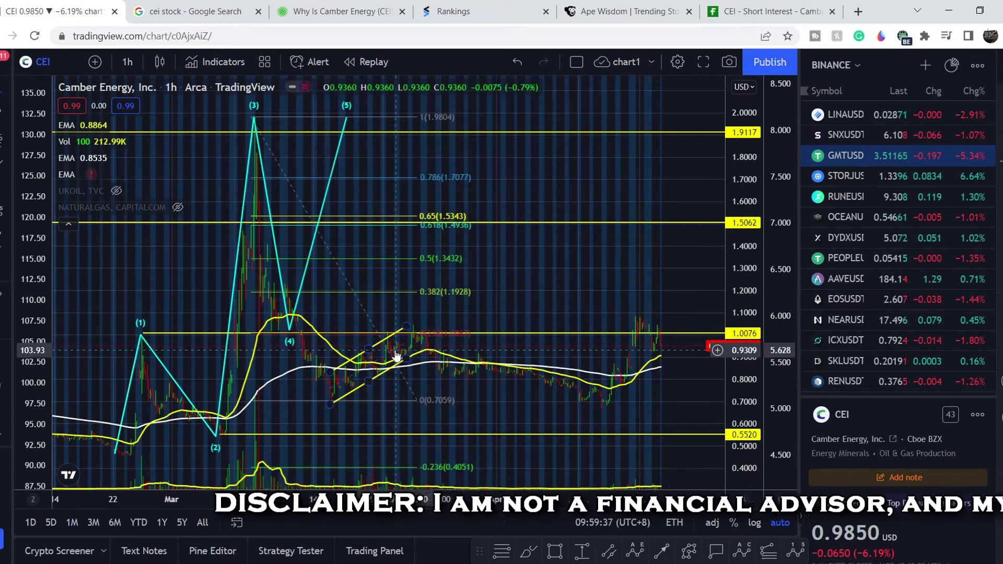
- Draw a horizontal ray at about 0.7037 on the CEI chart, starting from the 15 March 2022 low
scroll(308, 380, "up", 2)
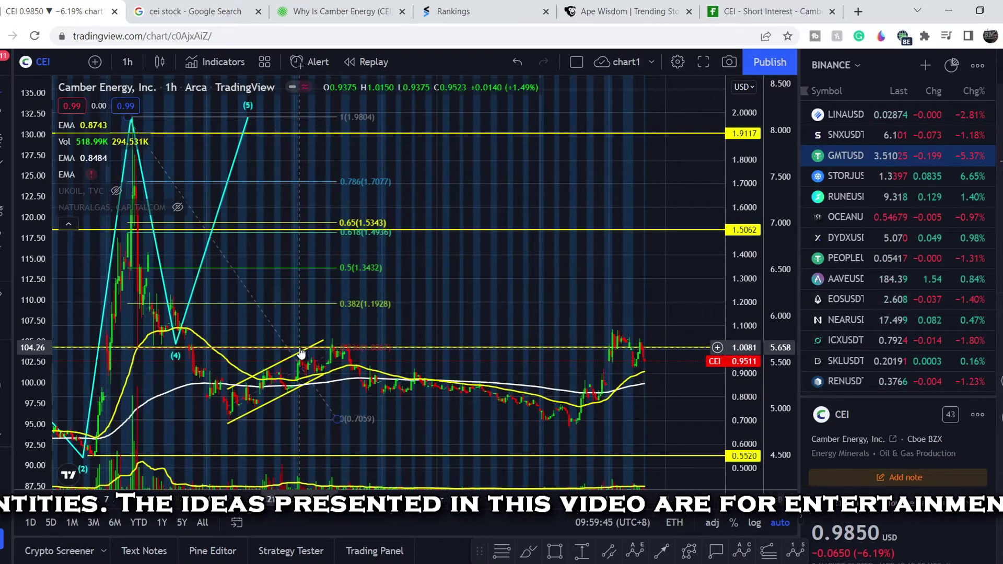
scroll(302, 352, "down", 3)
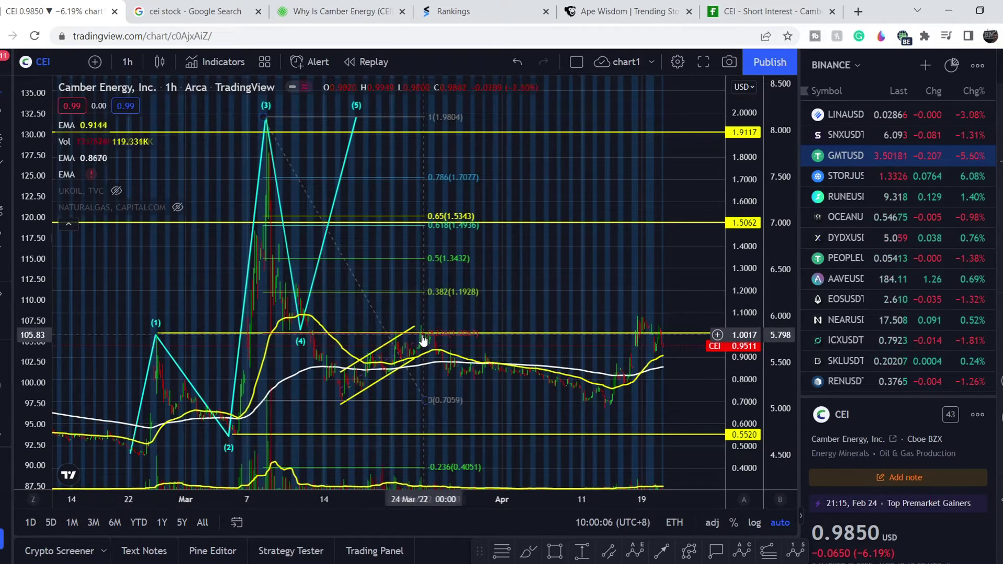
scroll(366, 360, "up", 3)
scroll(354, 373, "up", 2)
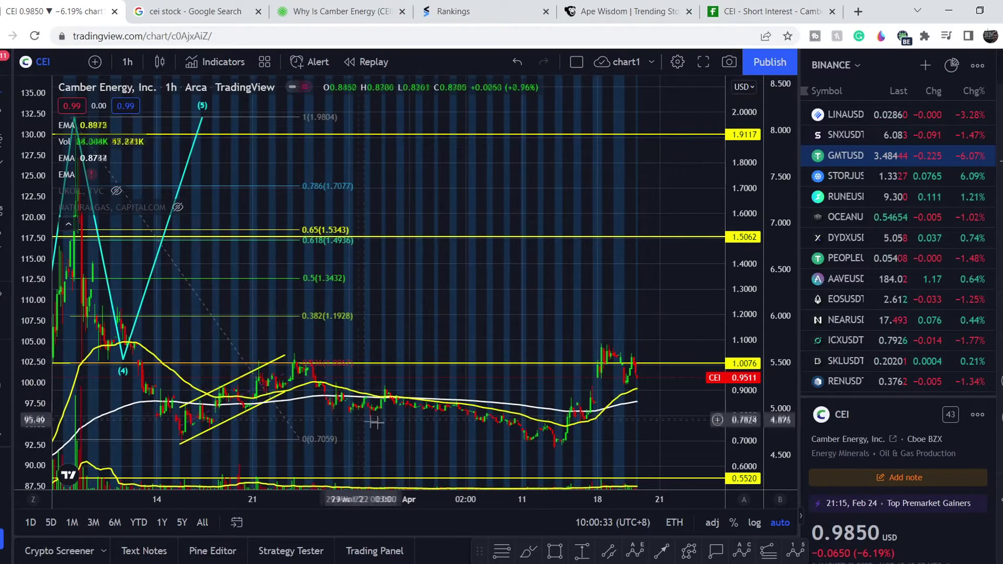
scroll(397, 434, "down", 2)
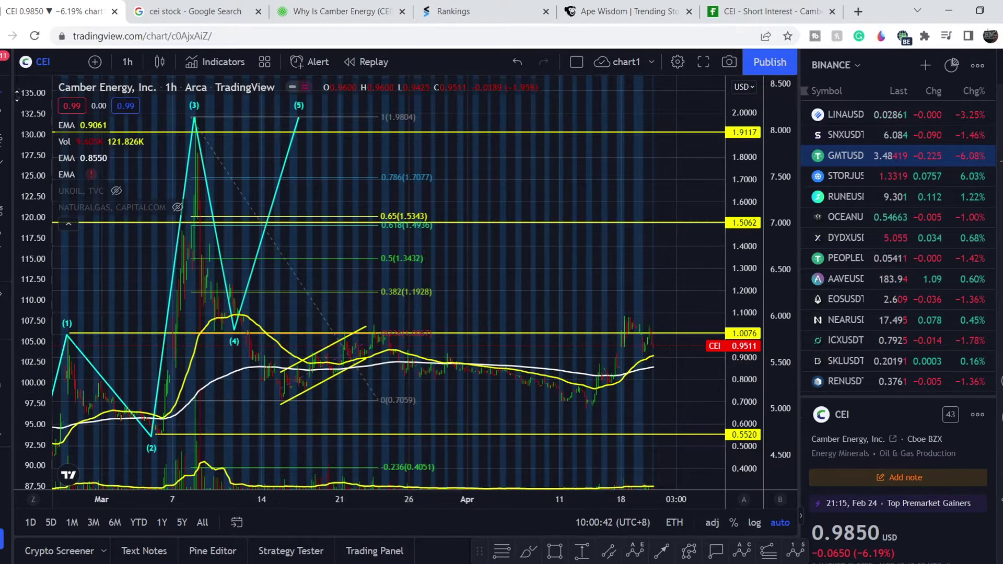
left_click(8, 121)
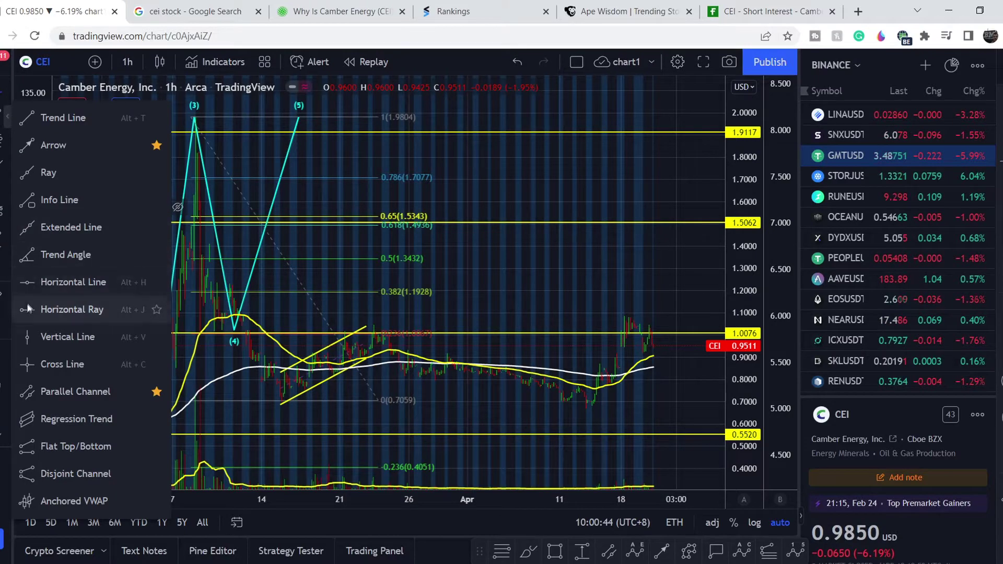
left_click(282, 401)
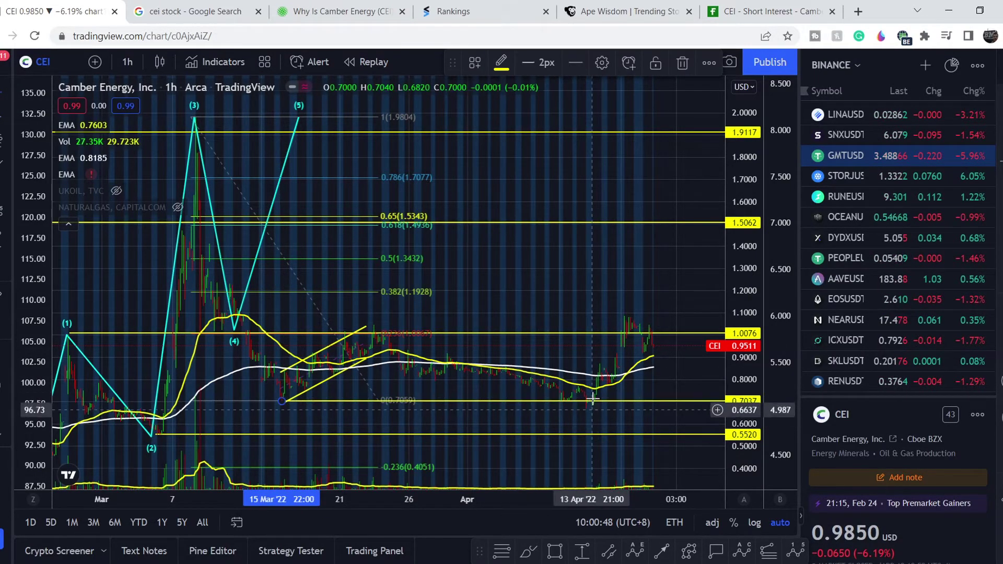
scroll(545, 439, "up", 2)
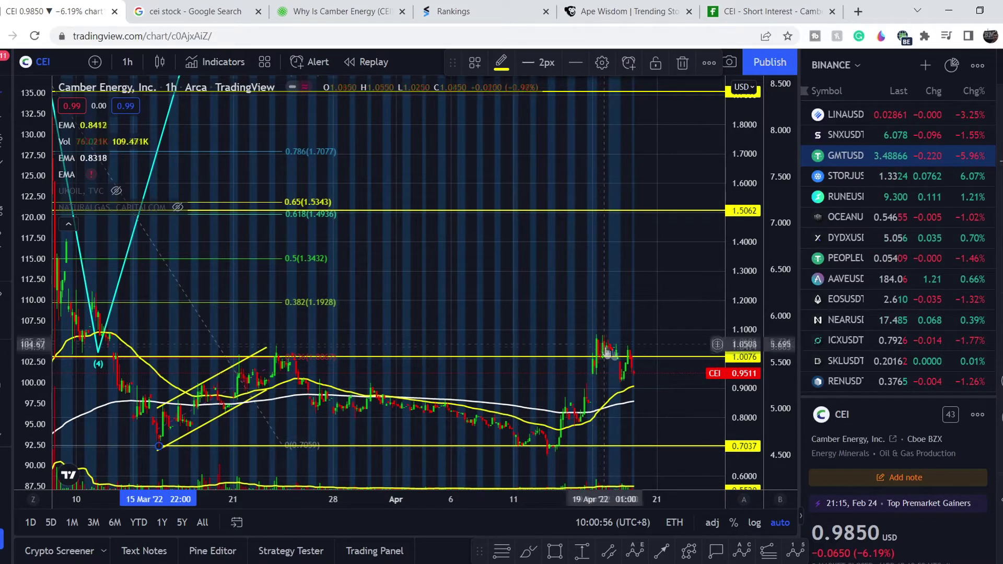
scroll(603, 359, "down", 3)
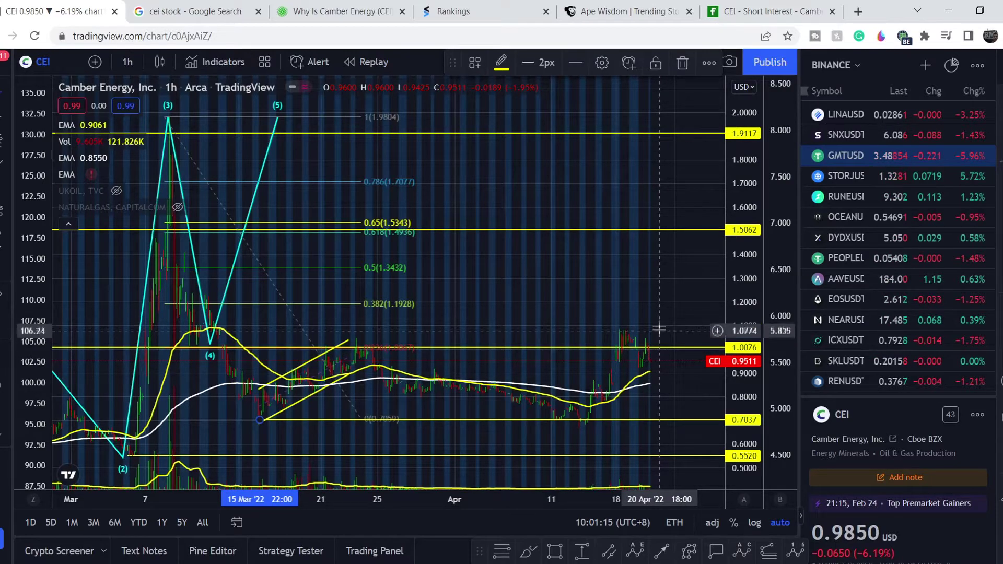
- Switch to the Google News results for "cei stock" and look through the recent Camber Energy headlines
left_click(188, 11)
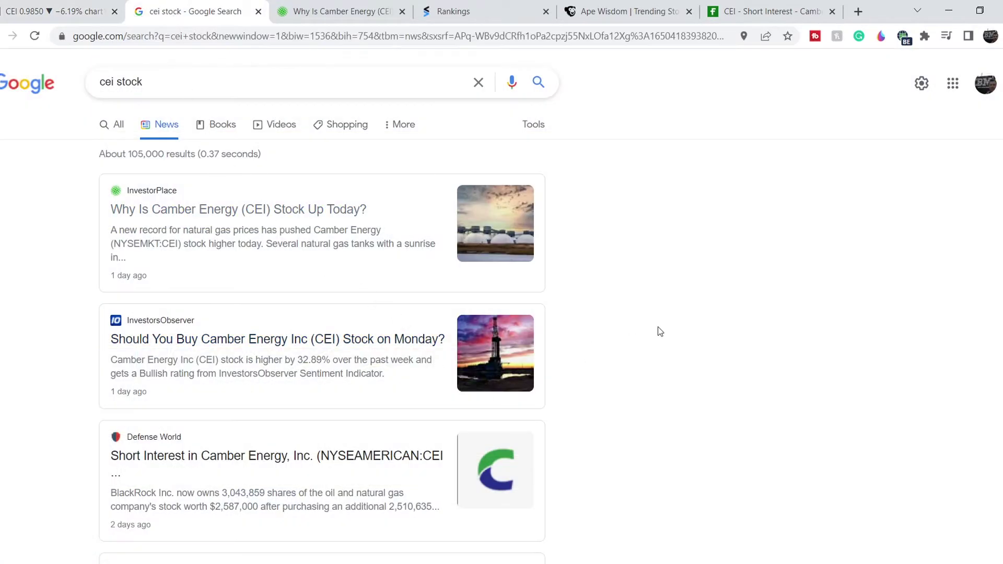
scroll(671, 348, "down", 6)
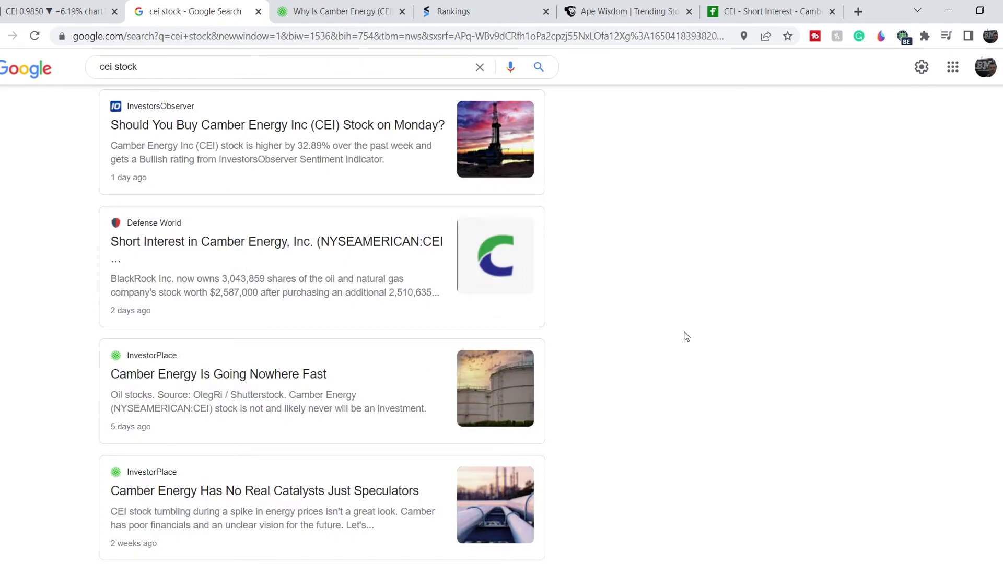
scroll(687, 336, "down", 7)
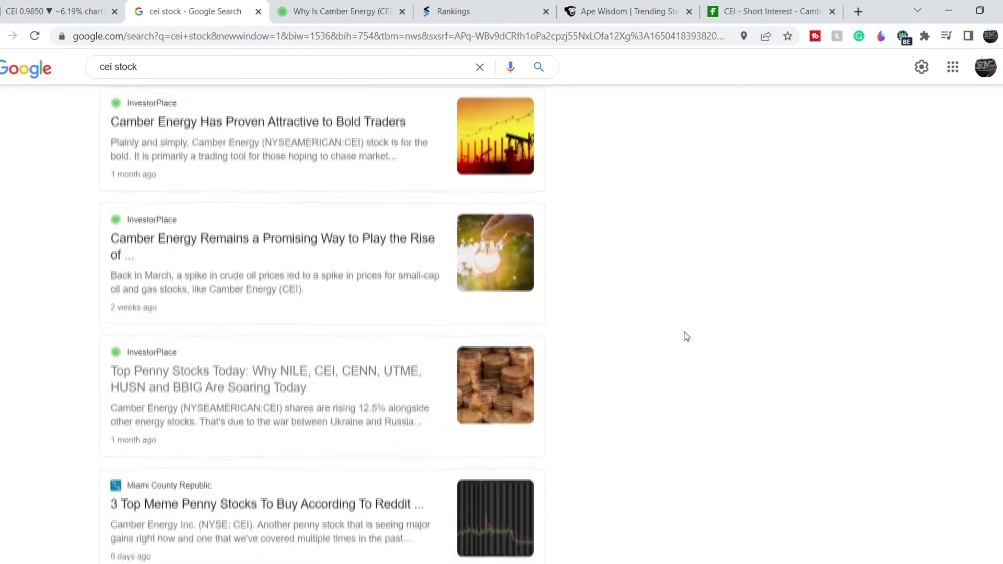
scroll(686, 336, "up", 1)
scroll(686, 336, "up", 12)
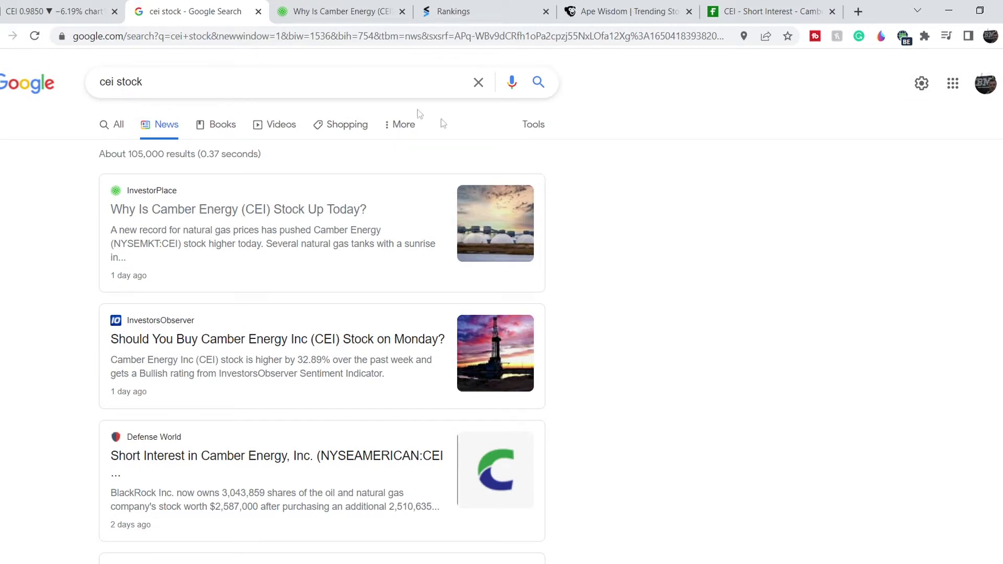
- Open the InvestorPlace article on why CEI stock is up and highlight its paragraph about natural gas prices
left_click(333, 14)
scroll(97, 383, "up", 10)
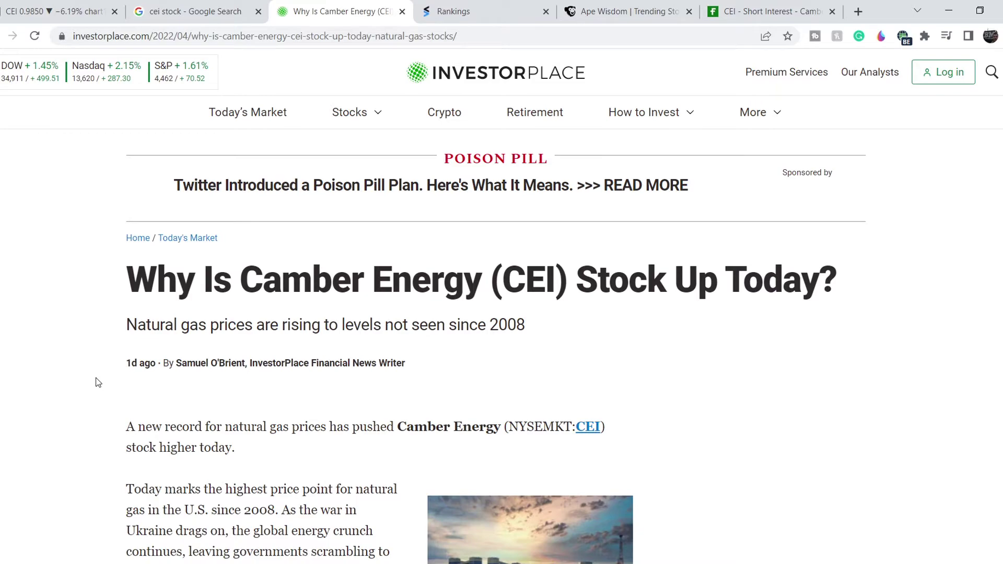
scroll(97, 383, "down", 4)
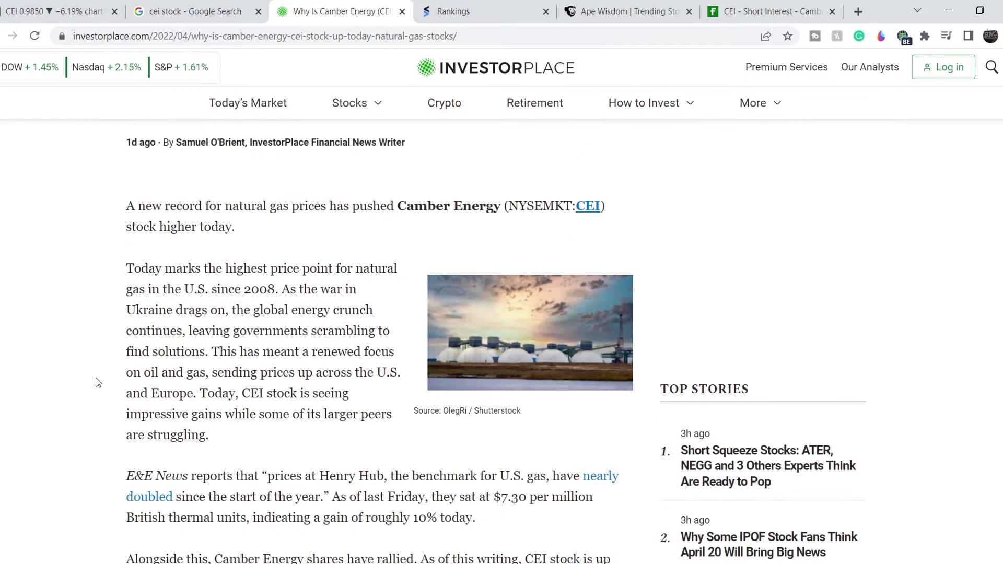
left_click_drag(137, 268, 201, 347)
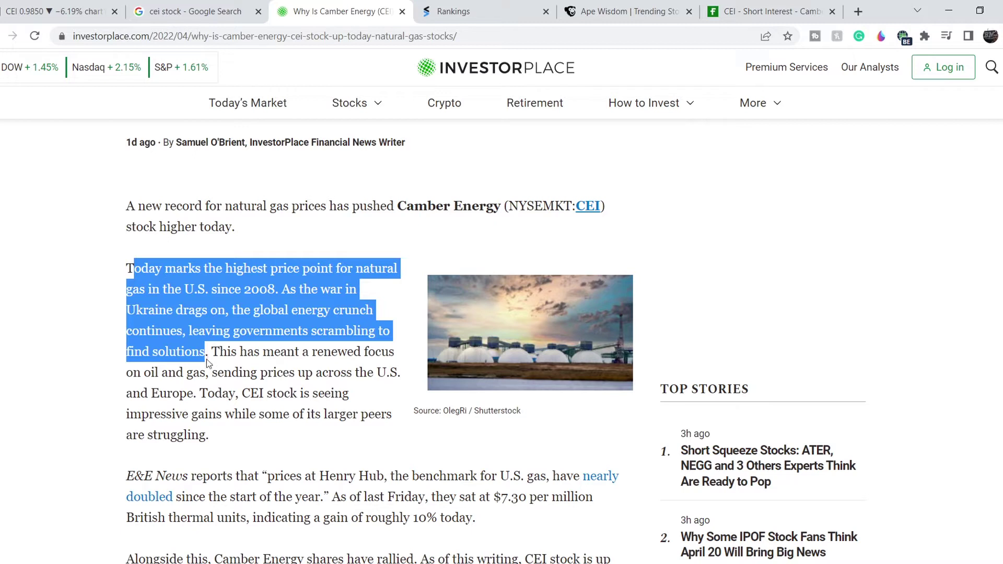
left_click_drag(207, 360, 218, 433)
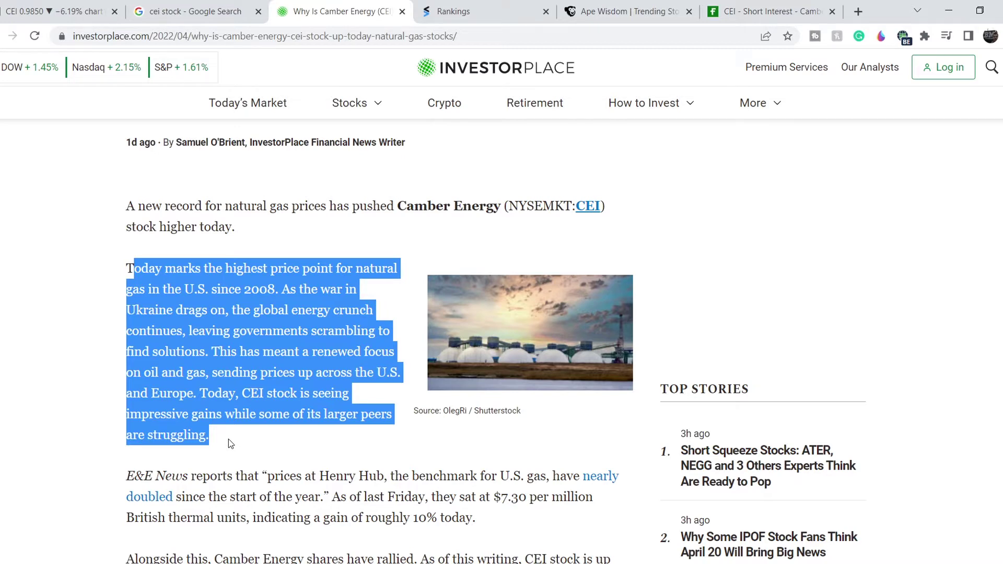
scroll(409, 326, "down", 2)
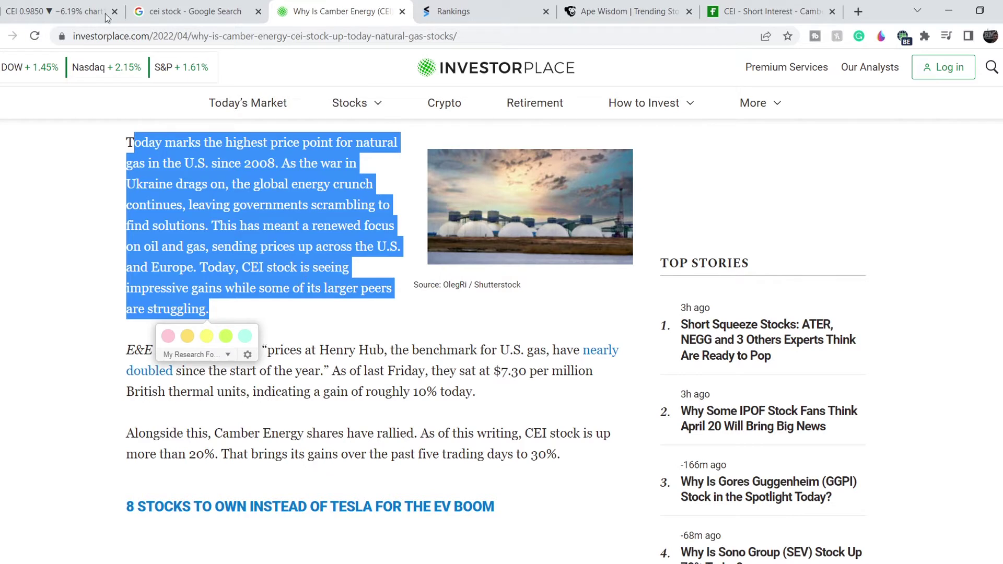
- Return to the TradingView CEI chart, compare it with the NATURALGAS overlay, and leave only the UKOIL overlay shown
left_click(78, 12)
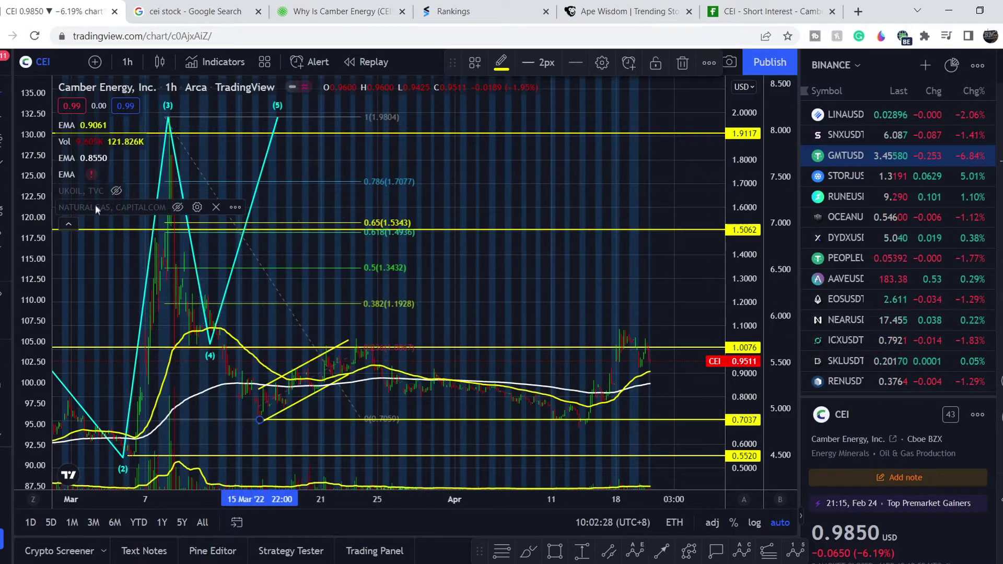
left_click(179, 208)
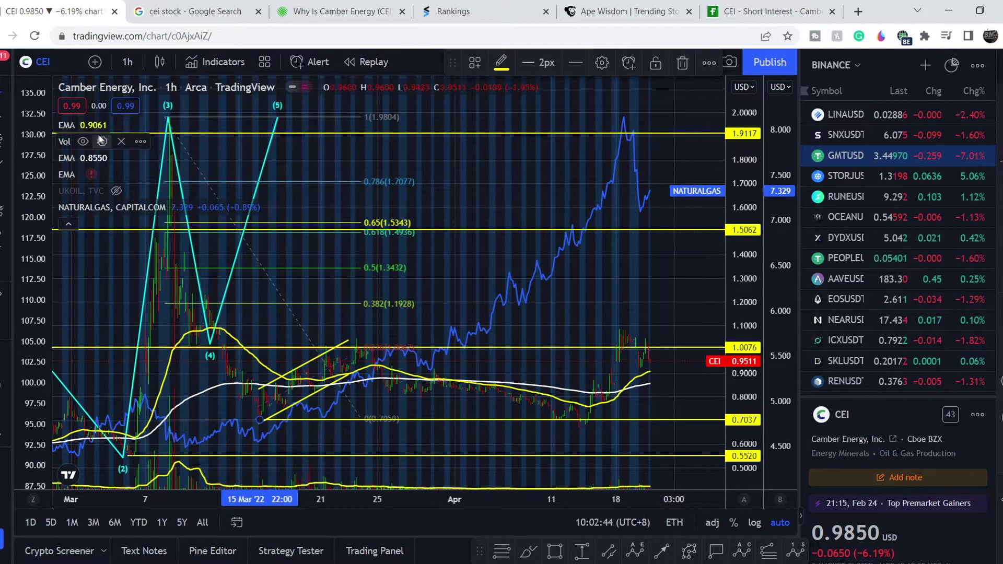
mouse_move(111, 192)
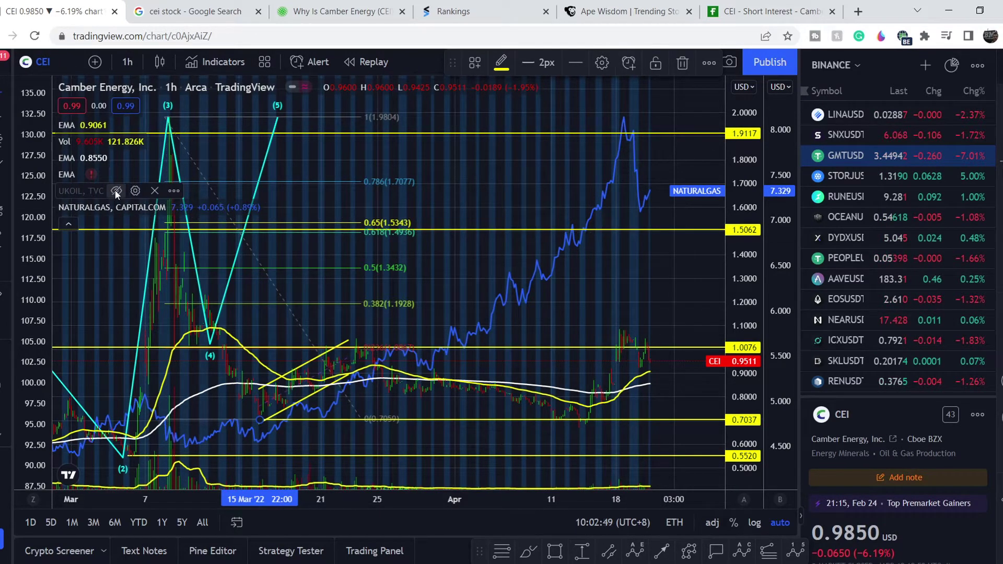
left_click(115, 190)
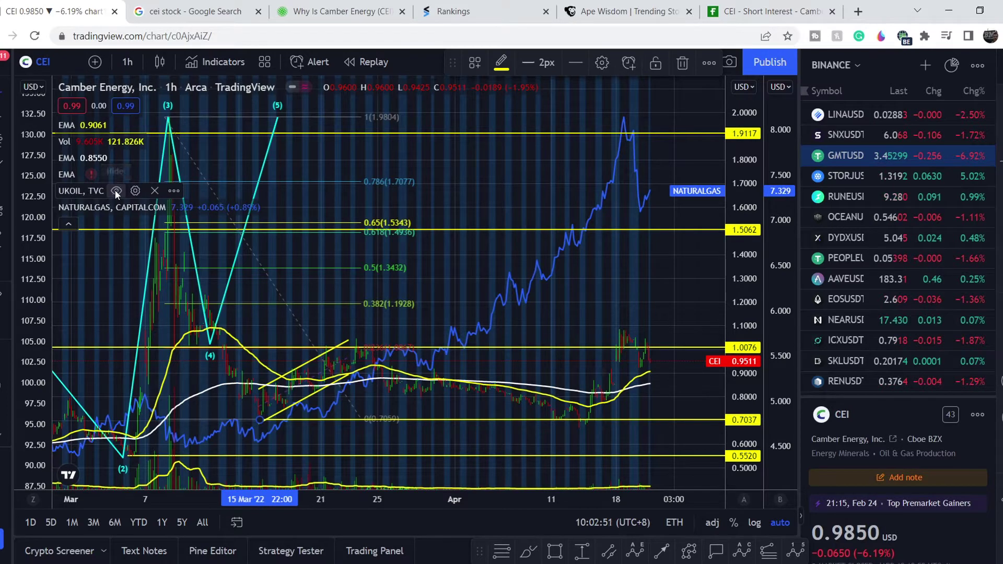
mouse_move(178, 208)
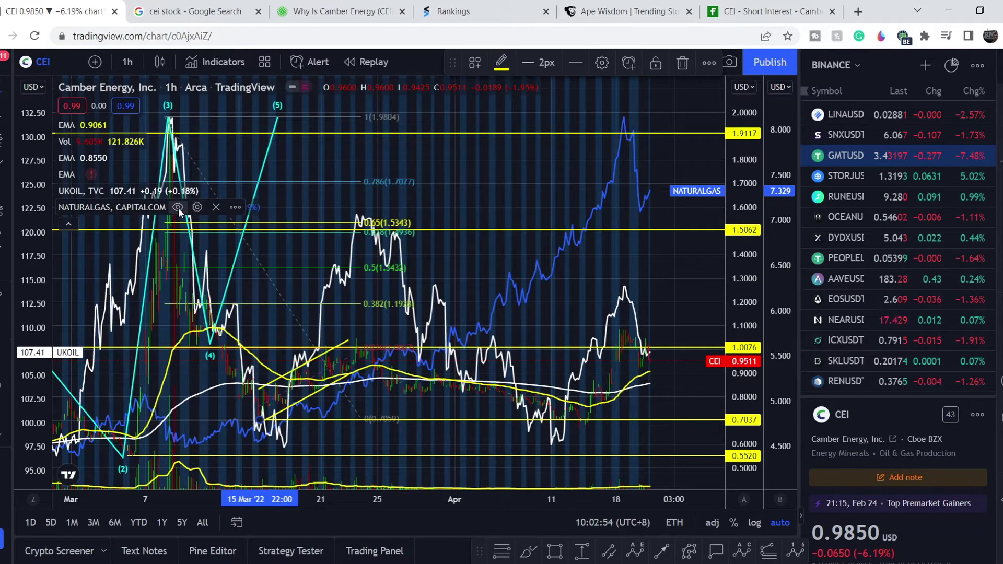
left_click(178, 207)
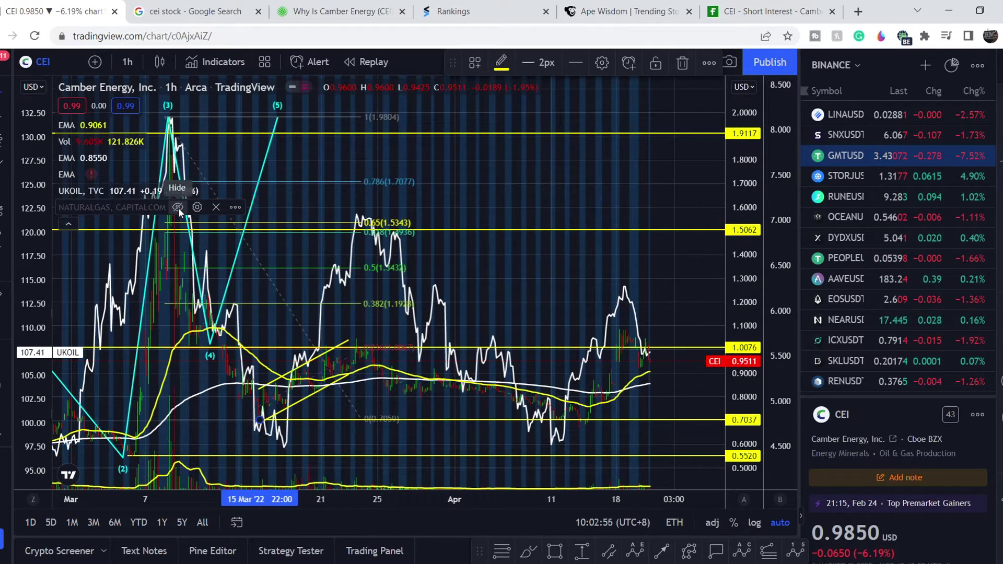
- Move the Fibonacci retracement's lower end point to about 0.699 at 28 March 2022
scroll(344, 334, "down", 3)
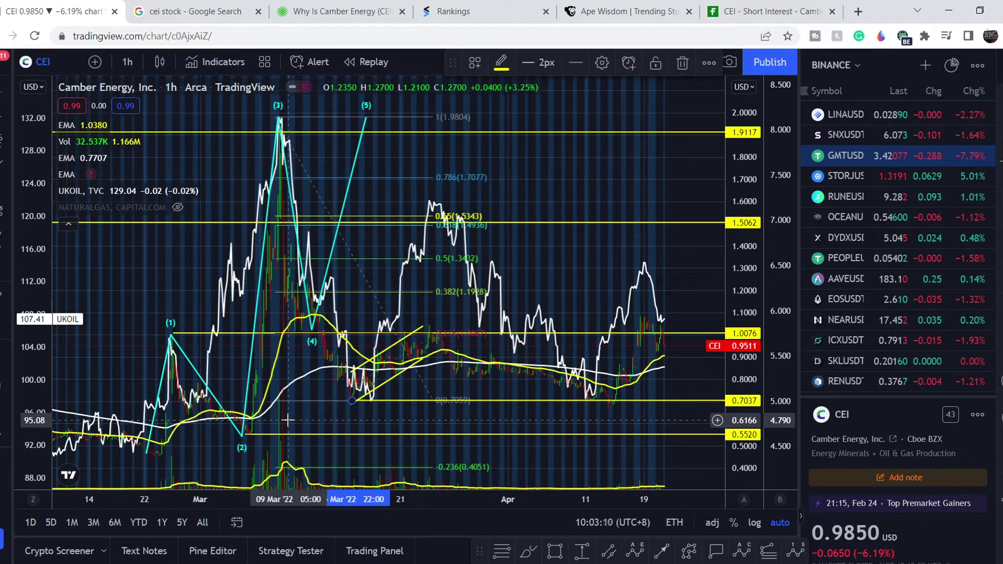
left_click(352, 400)
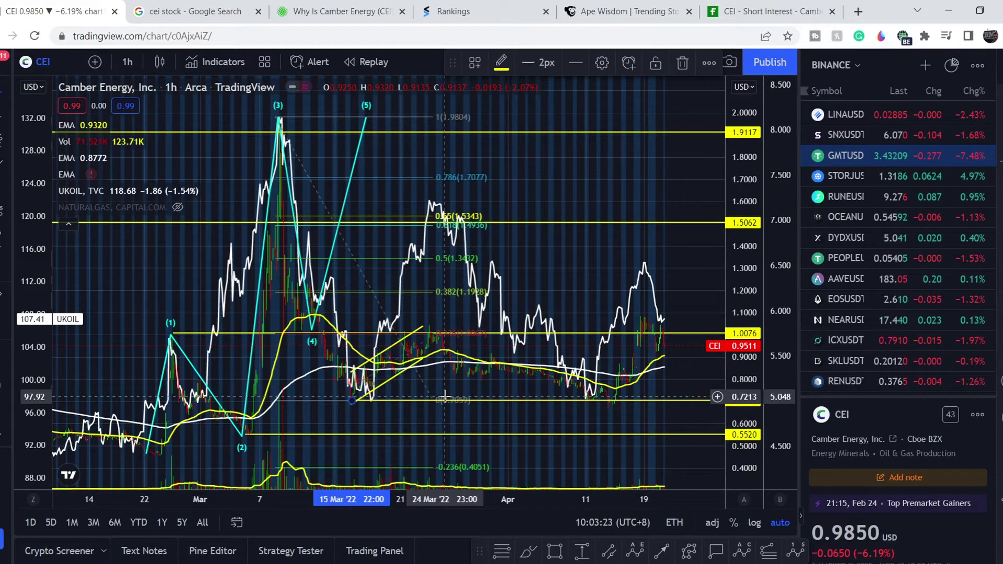
scroll(444, 397, "up", 4)
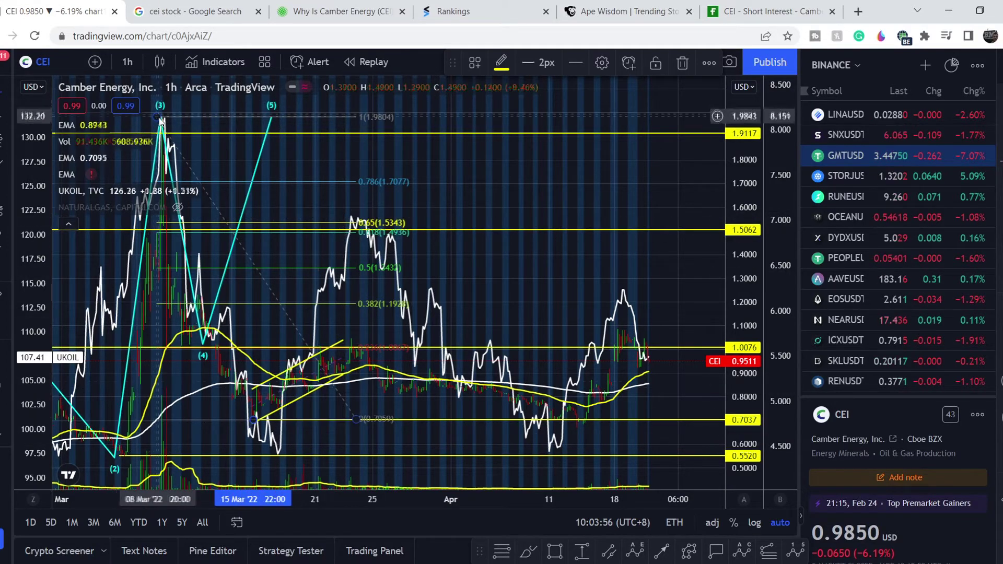
left_click_drag(355, 418, 397, 454)
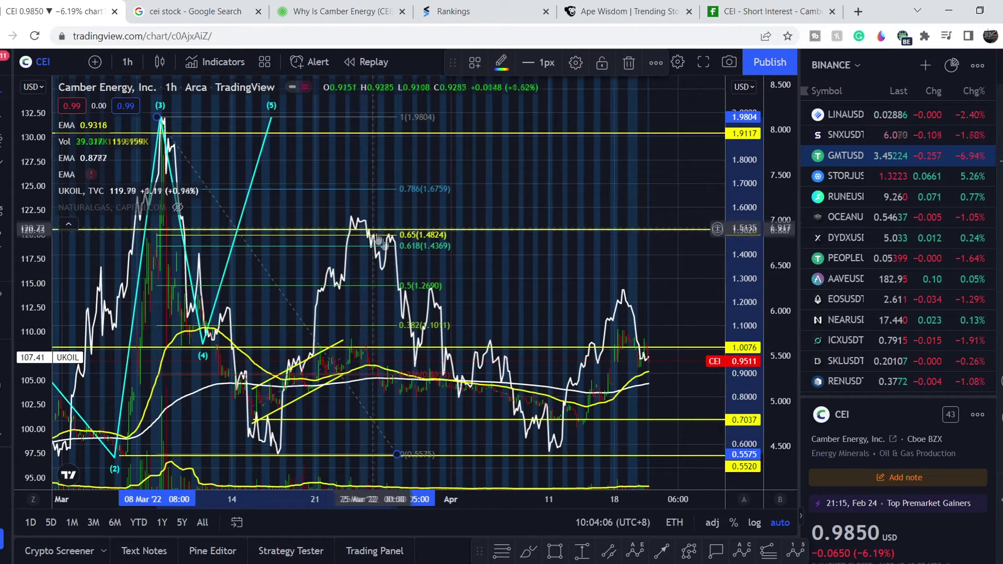
left_click_drag(397, 454, 401, 420)
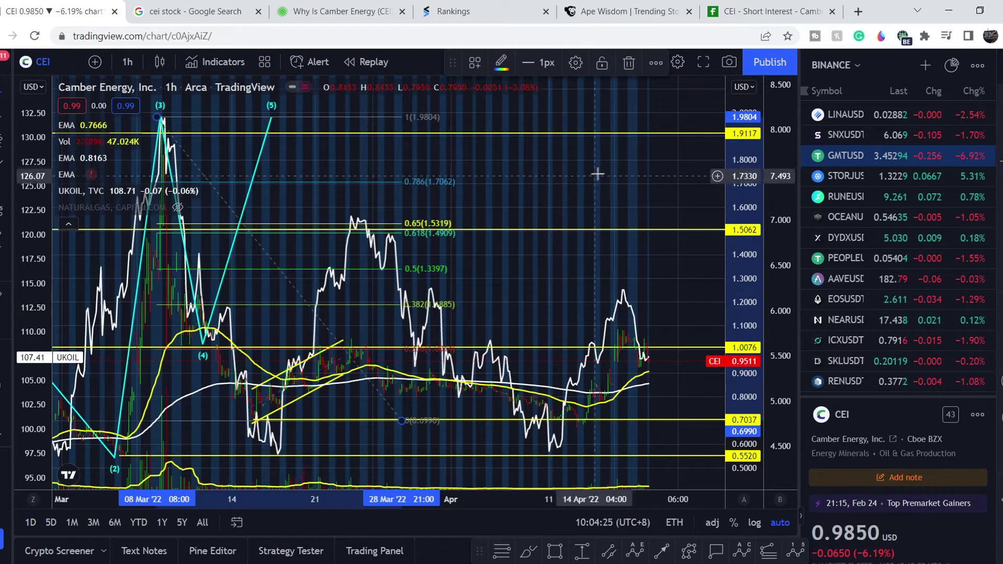
- Switch to Stocktwits Rankings and check the Most Active, Watchers and Trending lists for CEI
left_click(452, 12)
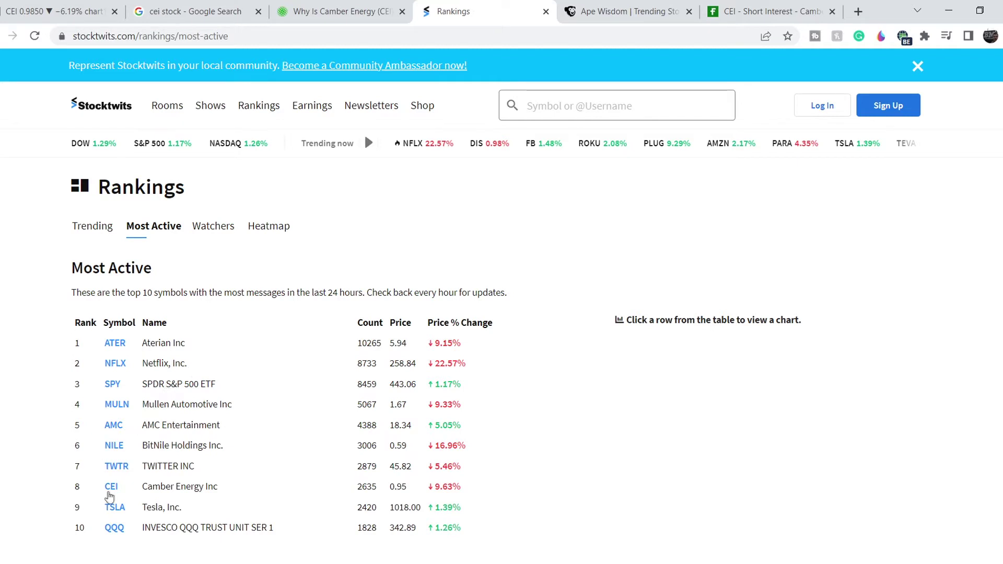
left_click(213, 226)
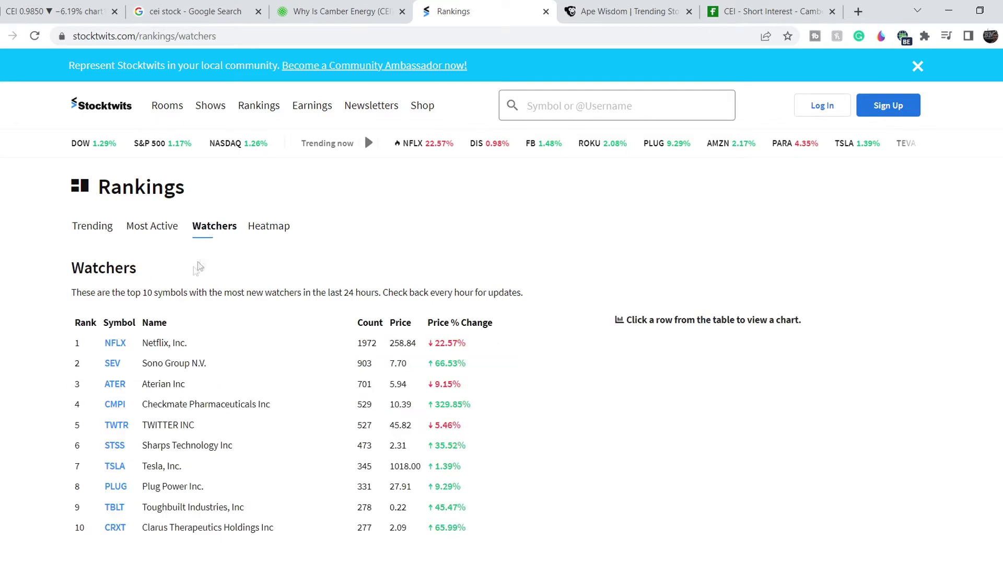
left_click(90, 233)
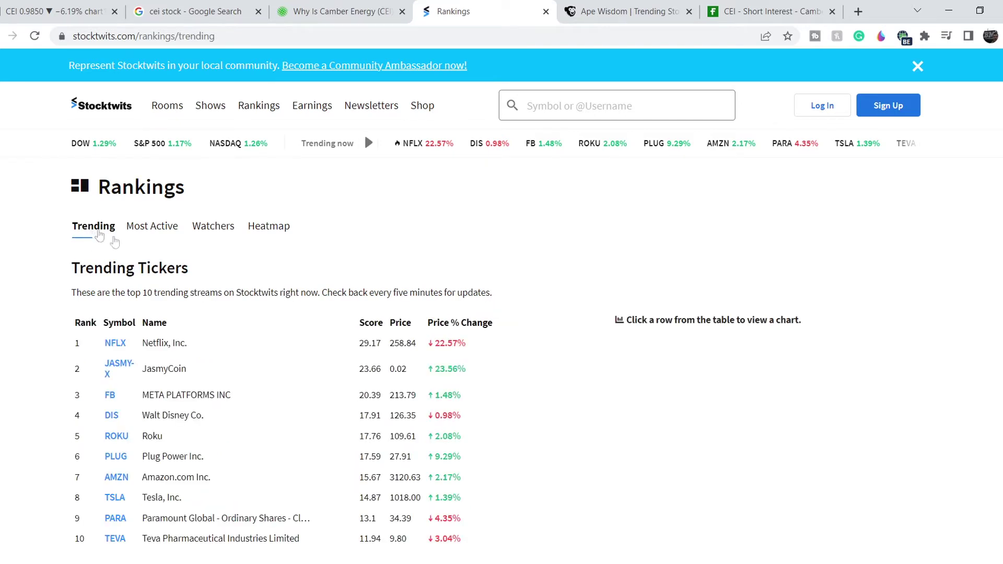
- Switch to Ape Wisdom and highlight Camber Energy's rank change and 24-hour change in mentions
left_click(603, 13)
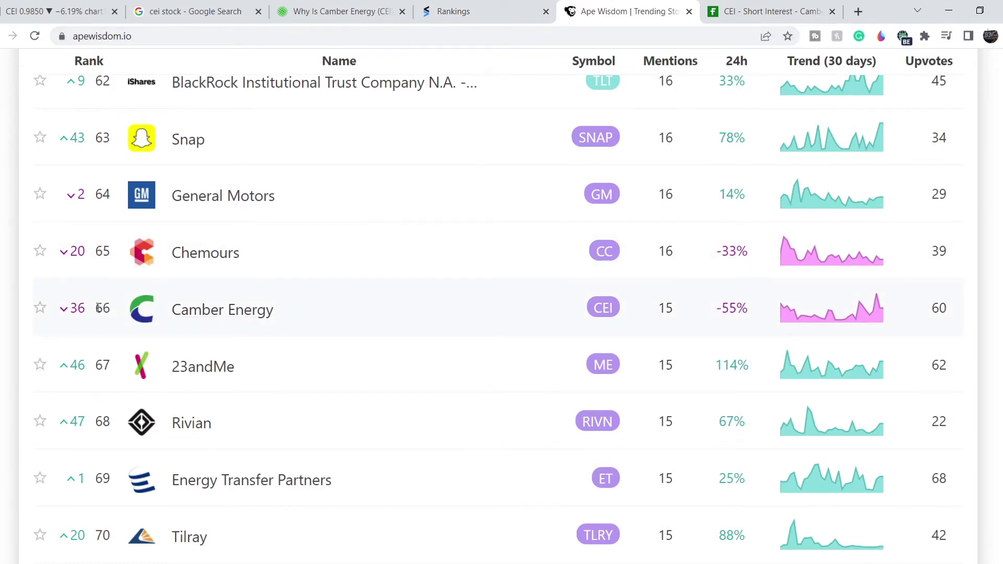
left_click_drag(73, 307, 86, 307)
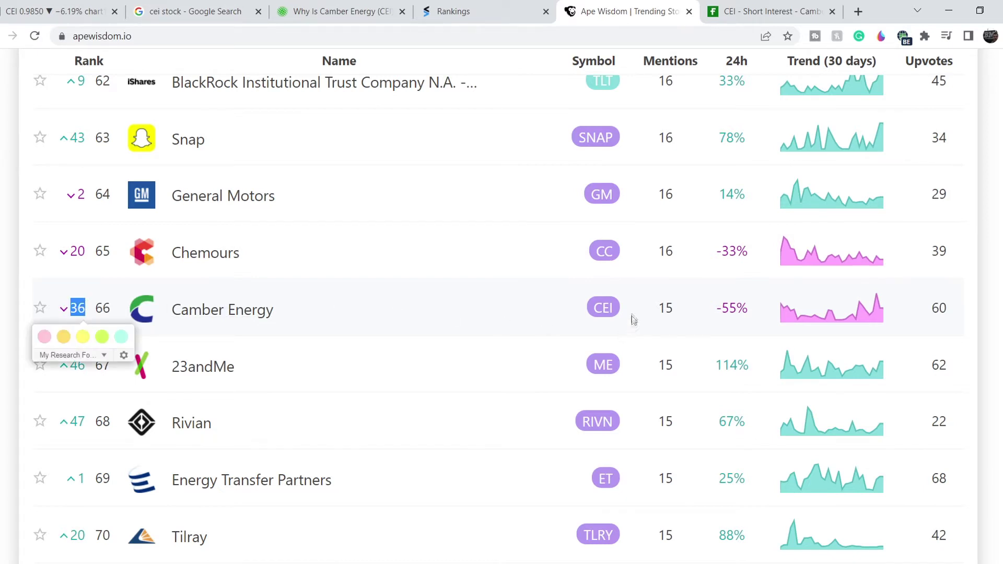
left_click_drag(659, 309, 746, 309)
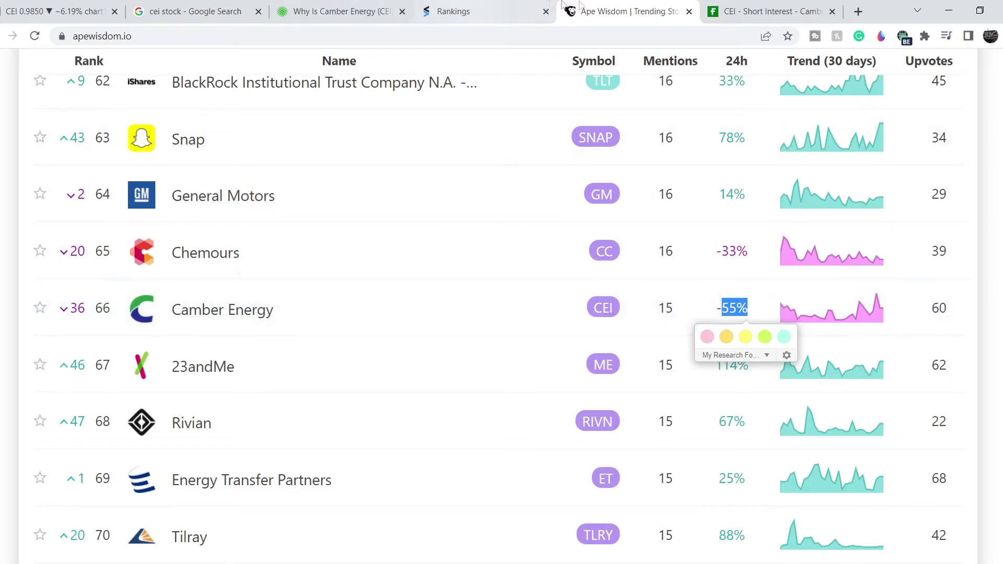
- Switch to Fintel's CEI short interest page and highlight the Short Interest % Float and Off-Exchange Short Volume Ratio values
left_click(730, 14)
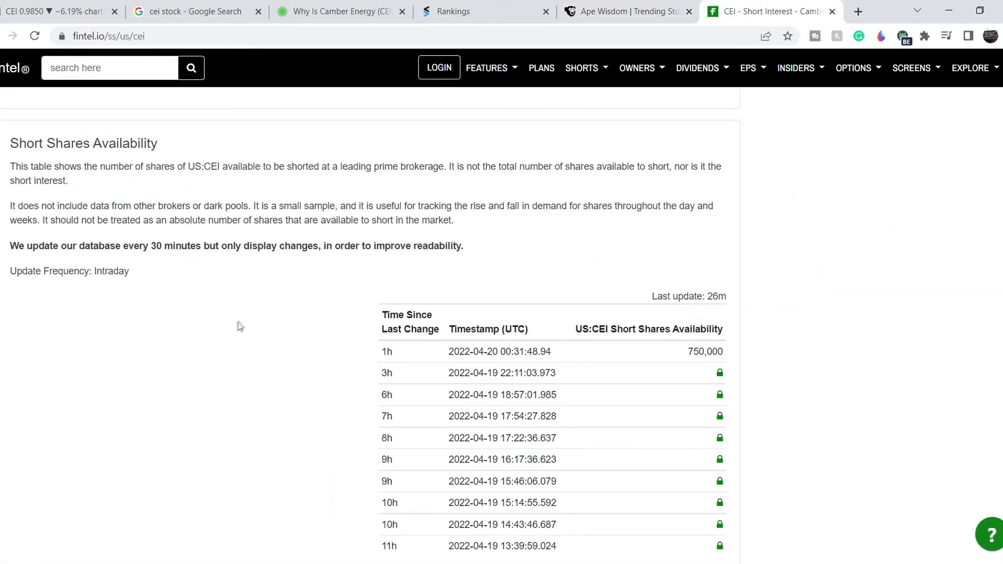
scroll(242, 324, "up", 10)
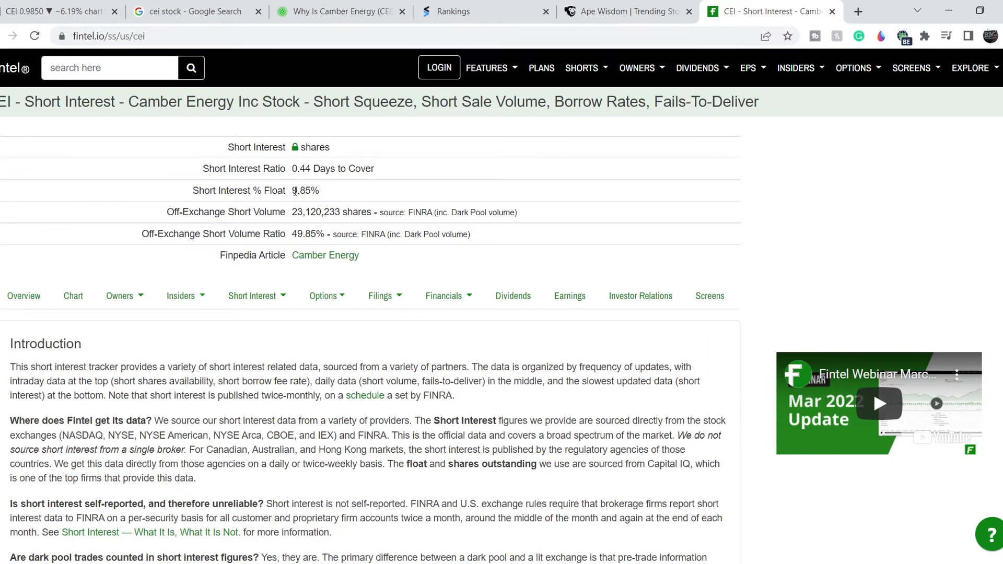
left_click_drag(293, 191, 312, 190)
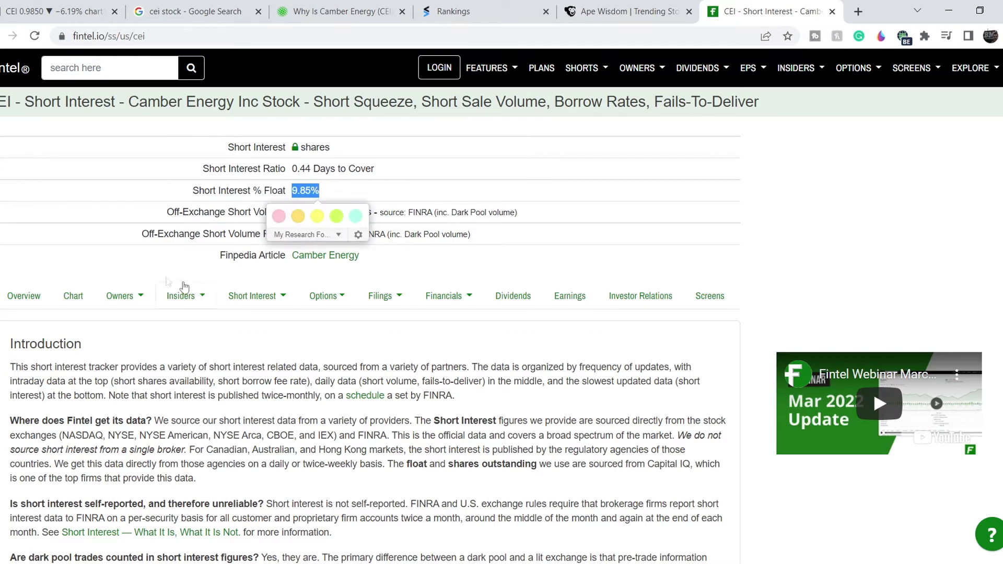
left_click(189, 255)
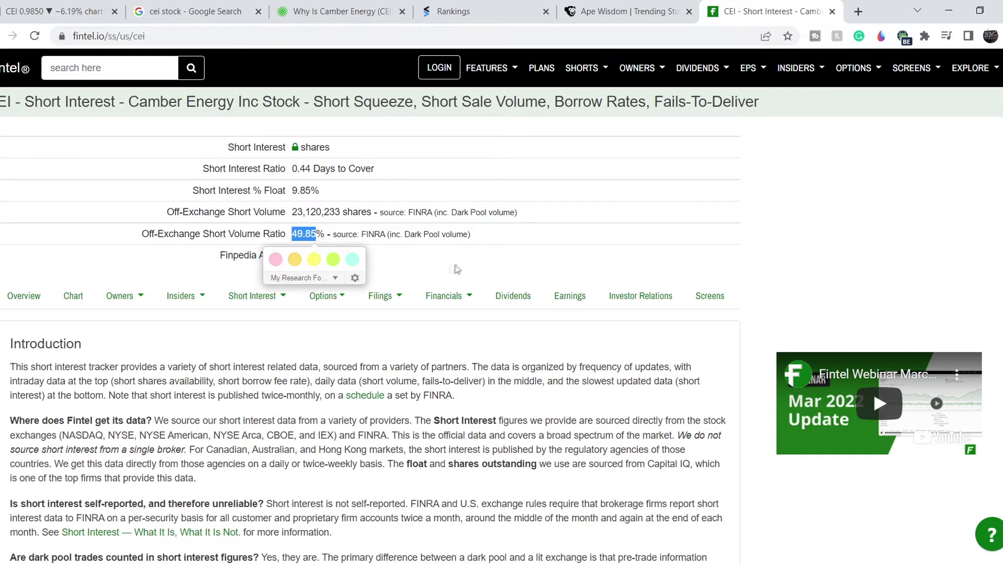
- Highlight the latest Short Shares Availability figure for CEI and check its Short Borrow Fee Rates table
scroll(443, 378, "down", 10)
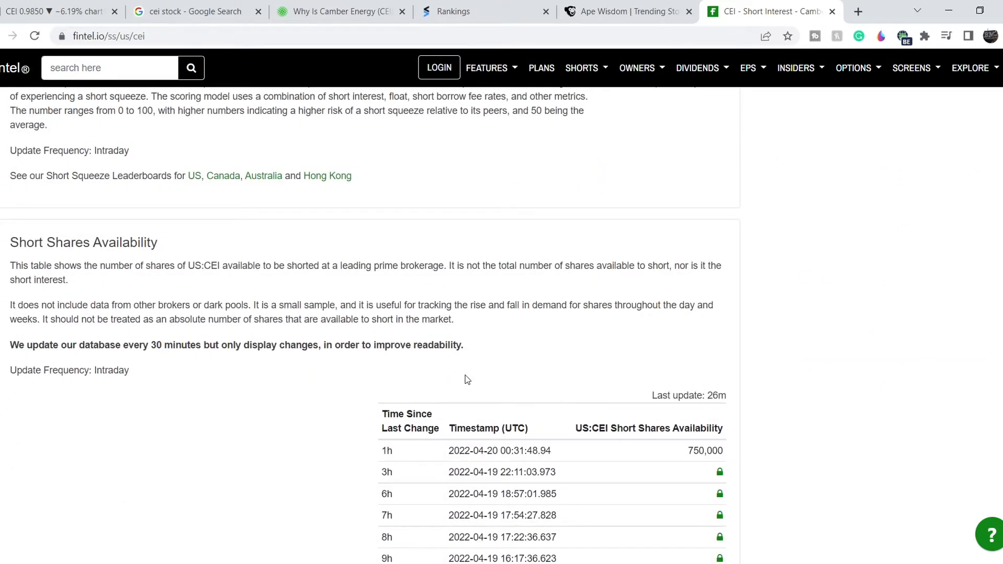
scroll(467, 379, "down", 2)
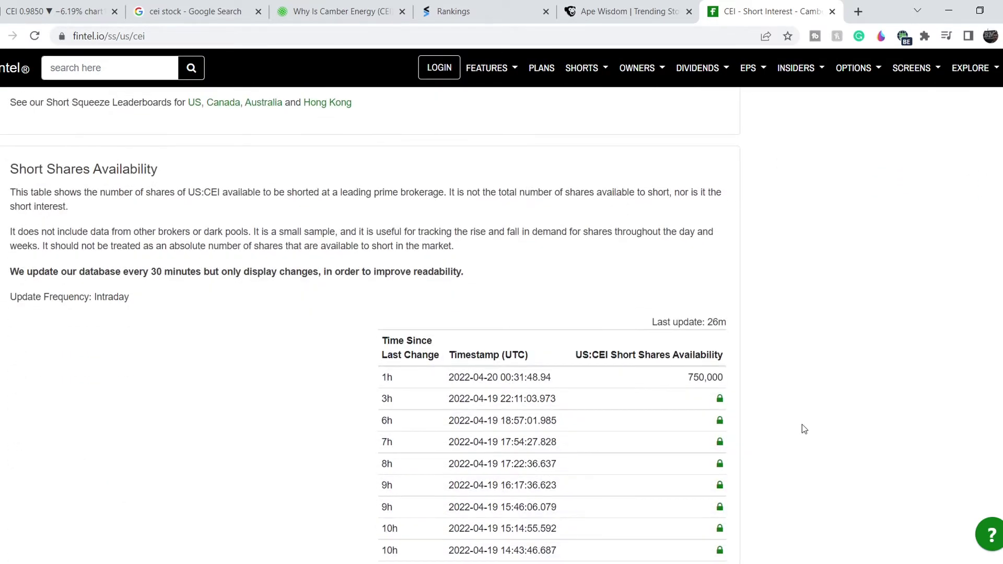
left_click_drag(689, 326, 723, 325)
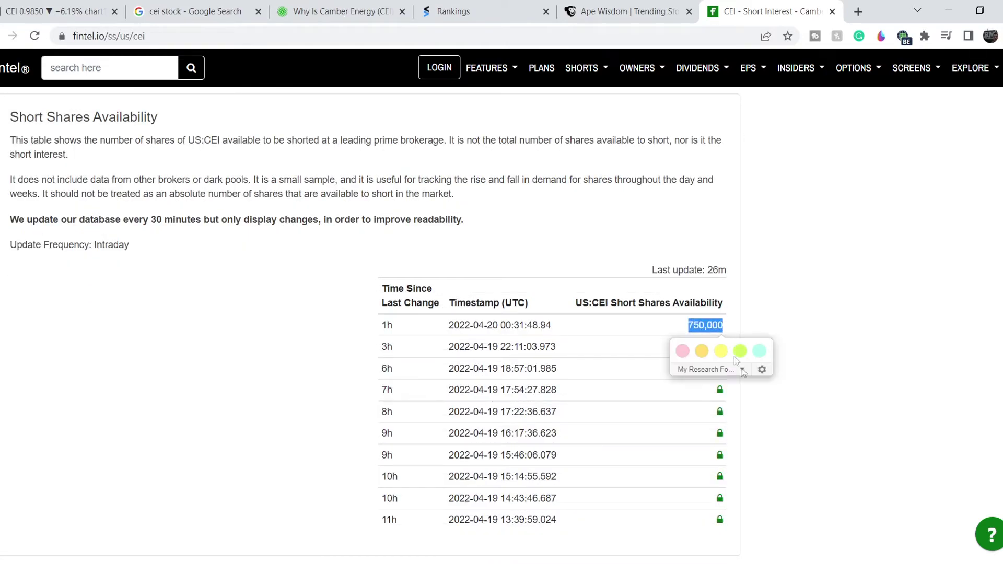
scroll(780, 431, "down", 6)
scroll(779, 437, "down", 2)
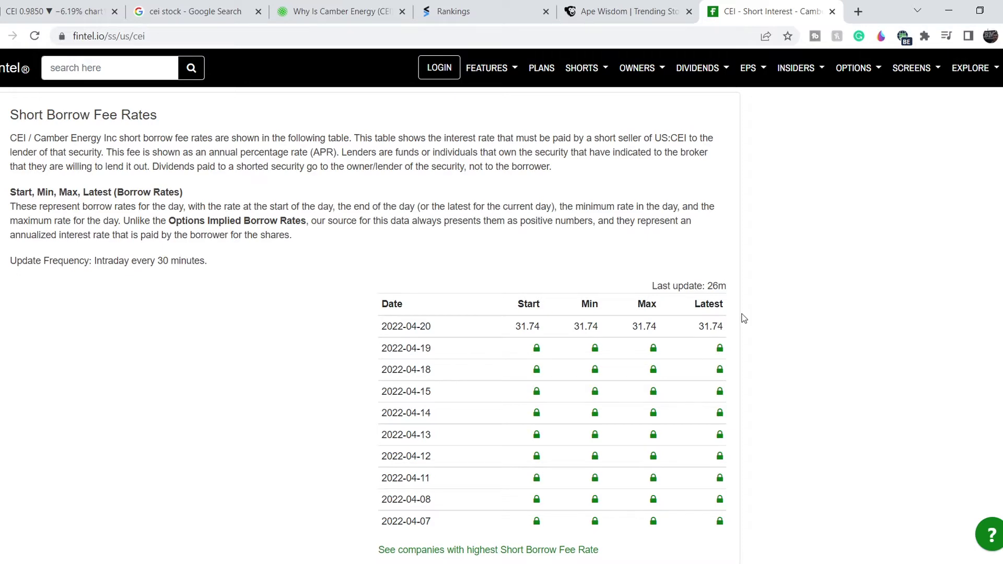
scroll(638, 260, "up", 10)
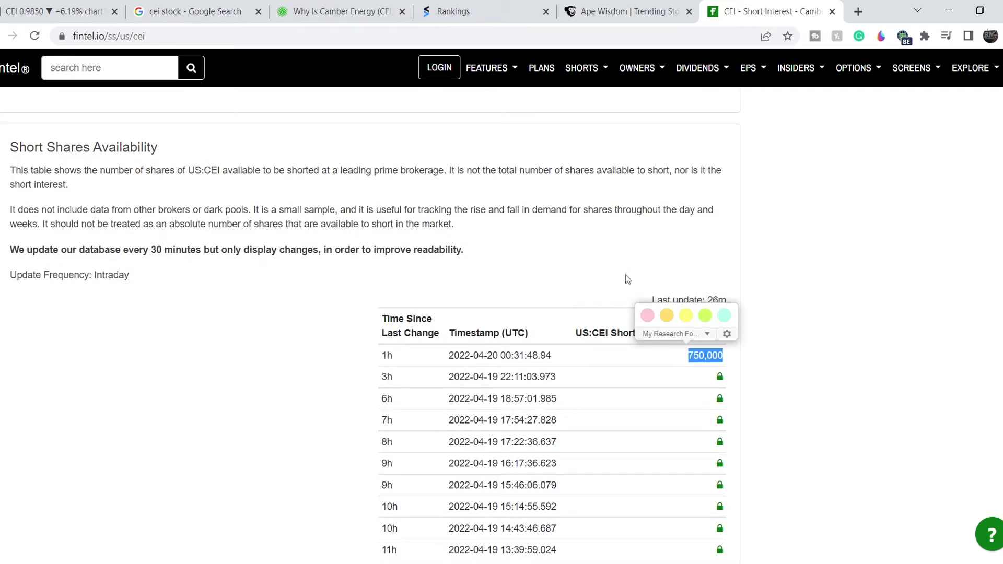
left_click(629, 290)
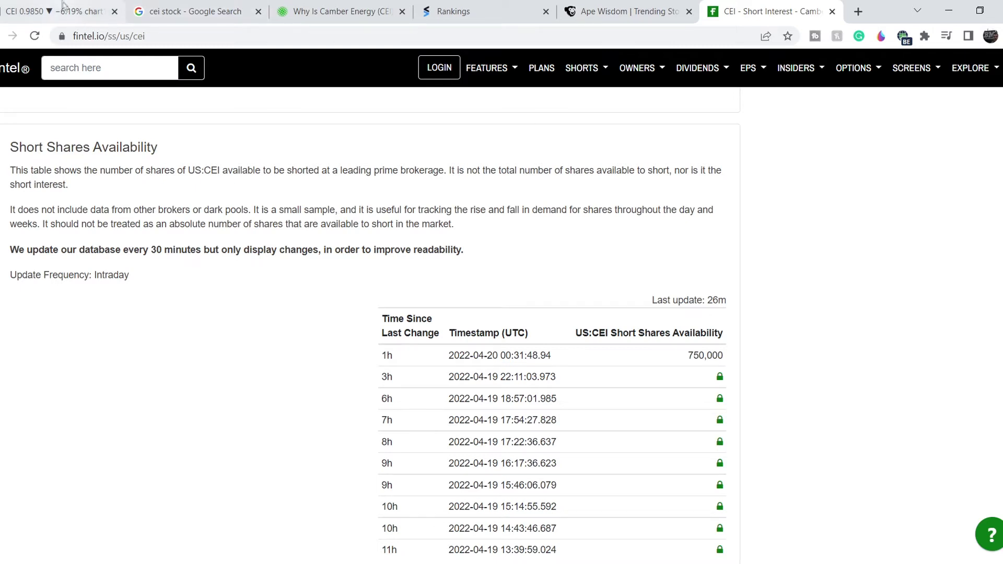
- Return to the TradingView CEI chart, hide the UKOIL overlay, and measure the price rise from the mid-April low to the following peak
left_click(77, 12)
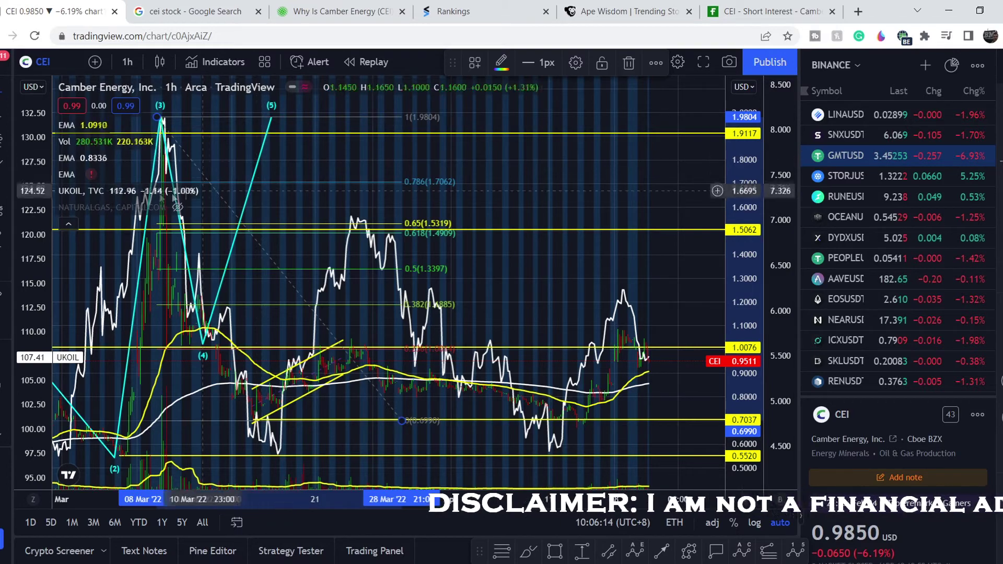
left_click(115, 191)
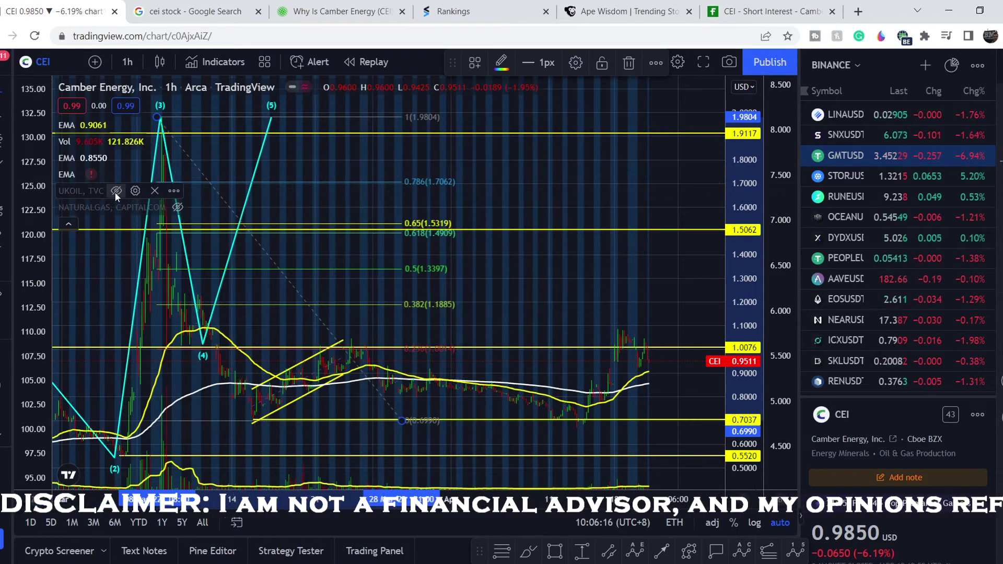
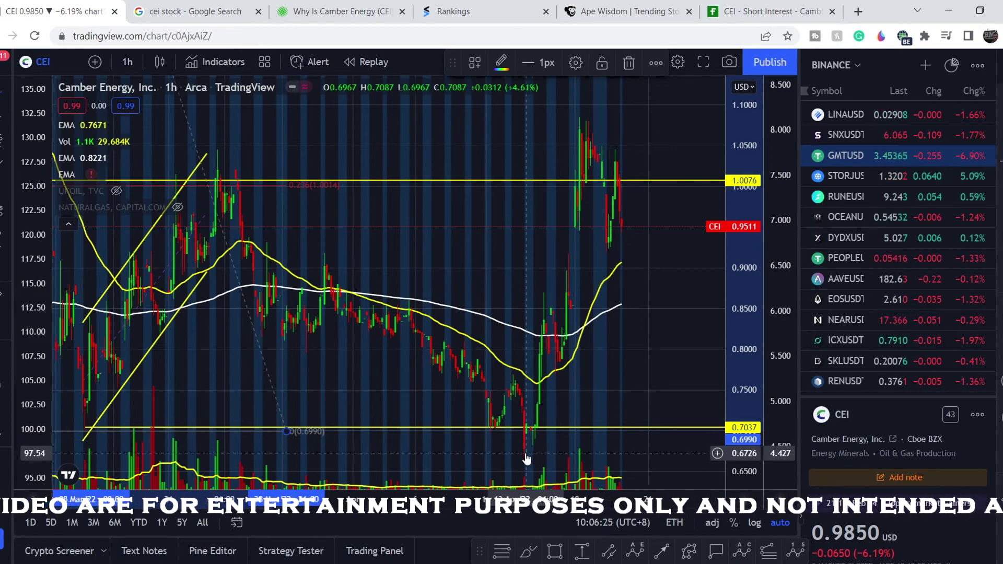
left_click_drag(527, 453, 641, 121)
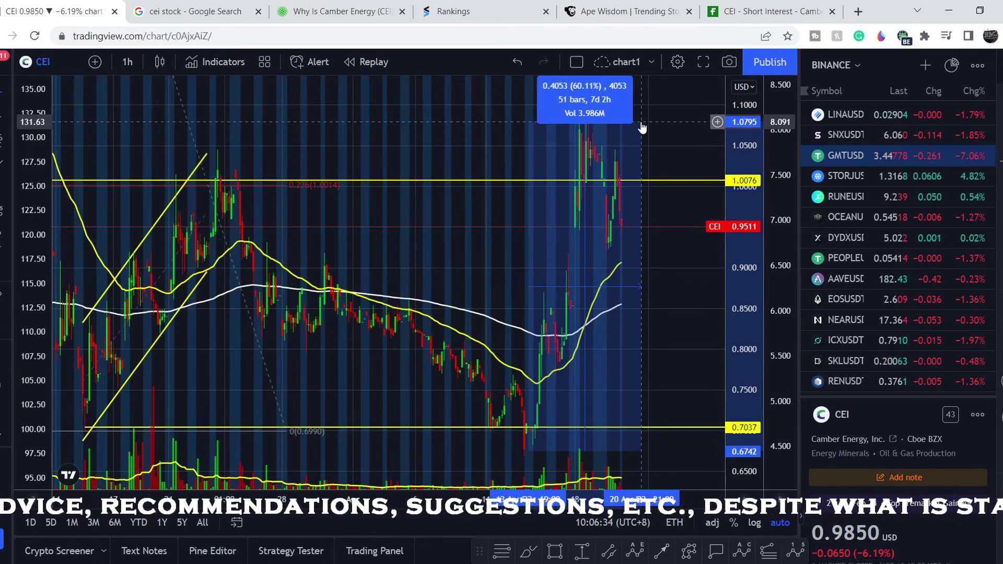
left_click(667, 148)
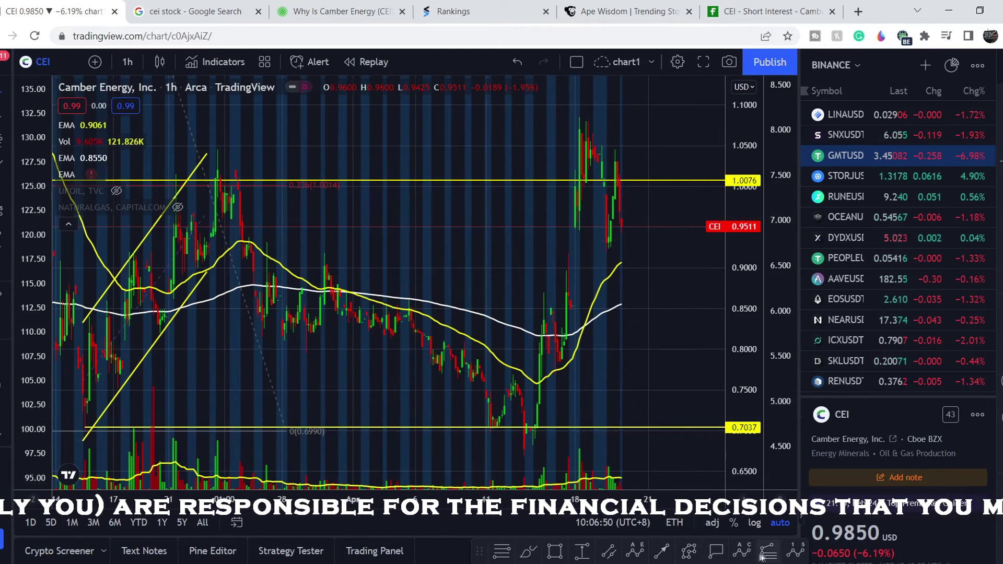
- Draw an Elliott impulse wave along the mid-April rally through about 0.6717, 0.7129, 0.6852, 0.8718, 0.7676 and 1.0905
left_click(795, 552)
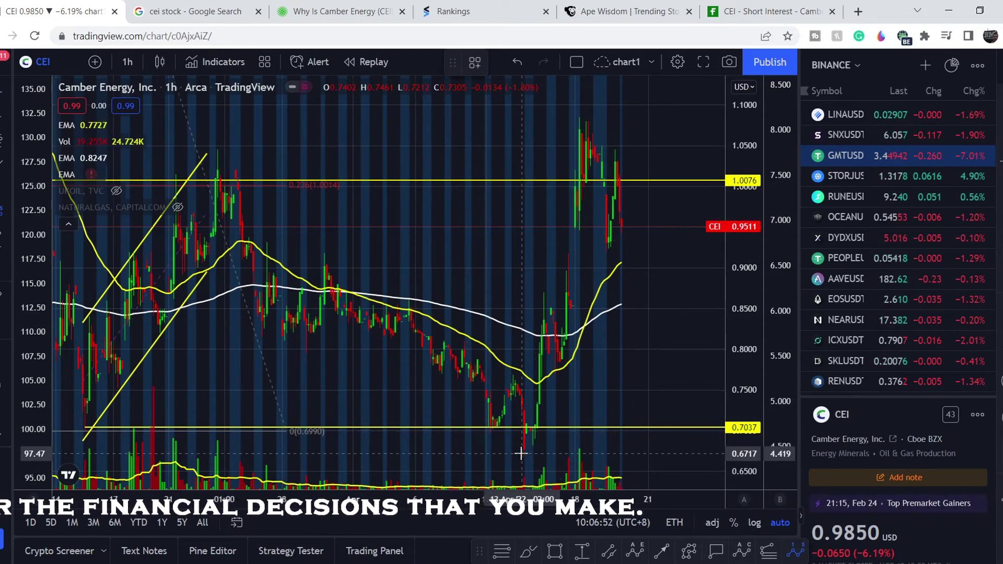
left_click(528, 421)
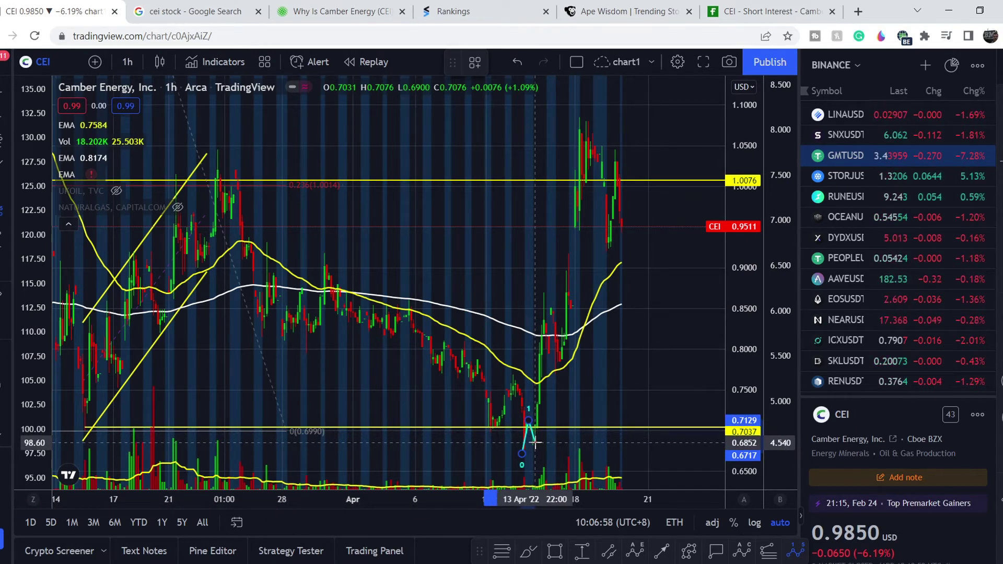
left_click(534, 443)
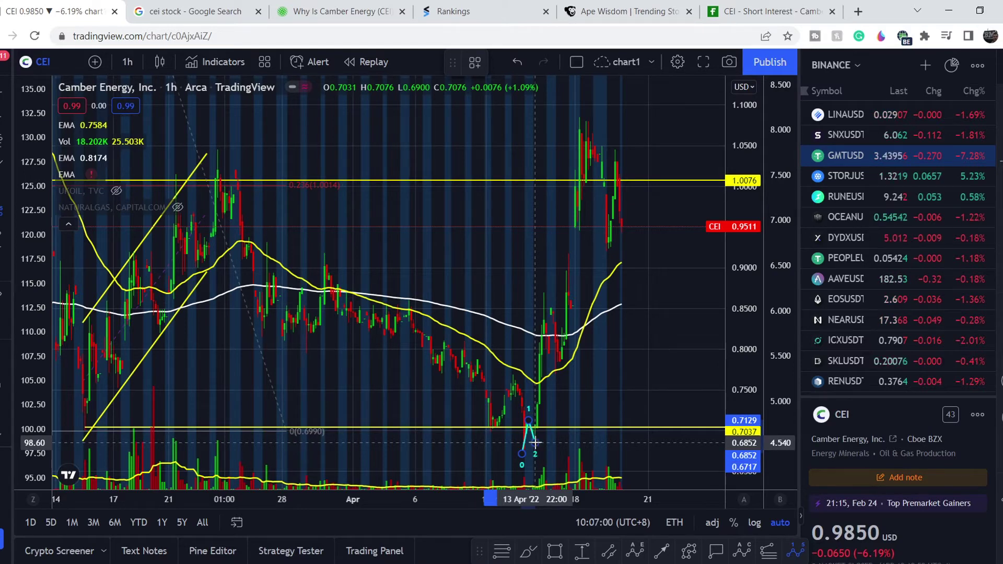
left_click(546, 291)
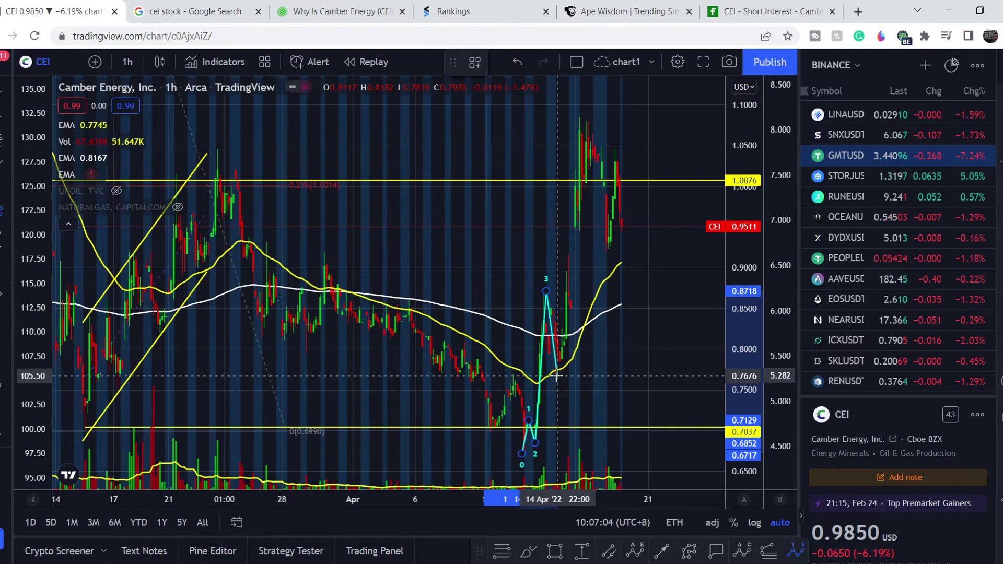
left_click(556, 375)
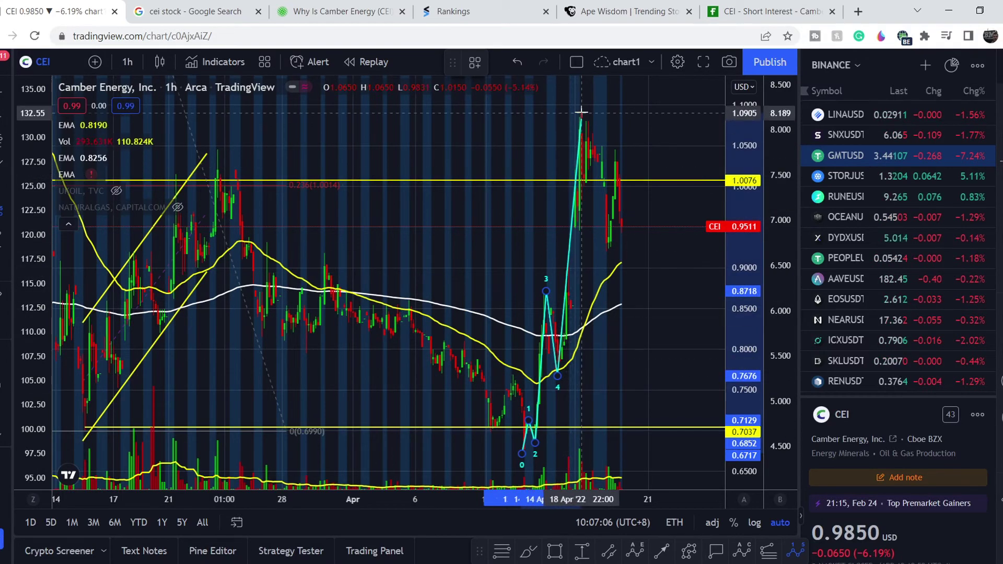
left_click(582, 112)
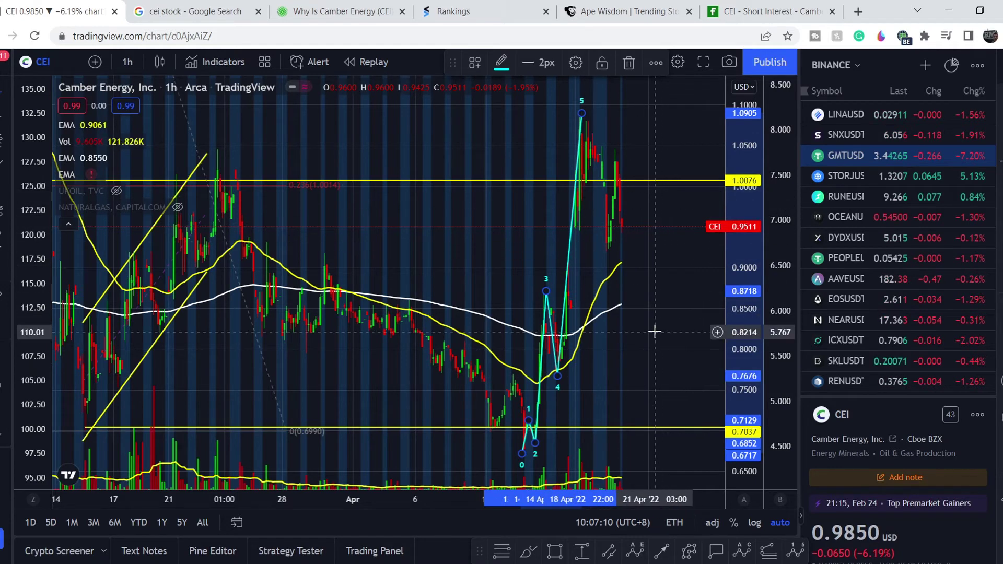
- Draw a Fibonacci retracement from about 0.6667 at 13 April 2022 up to about 1.0871 at 21 April 2022
scroll(577, 368, "up", 3)
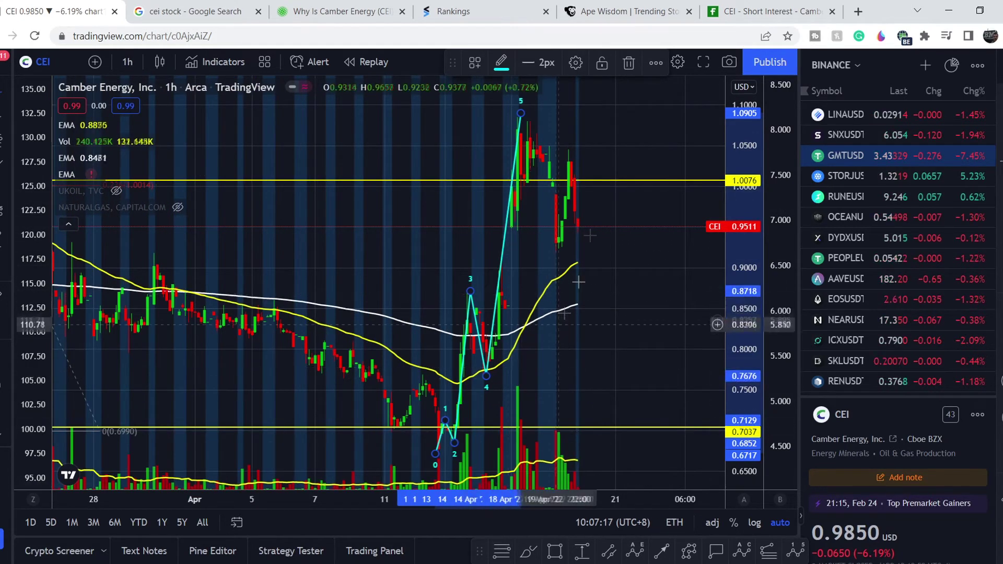
left_click(502, 553)
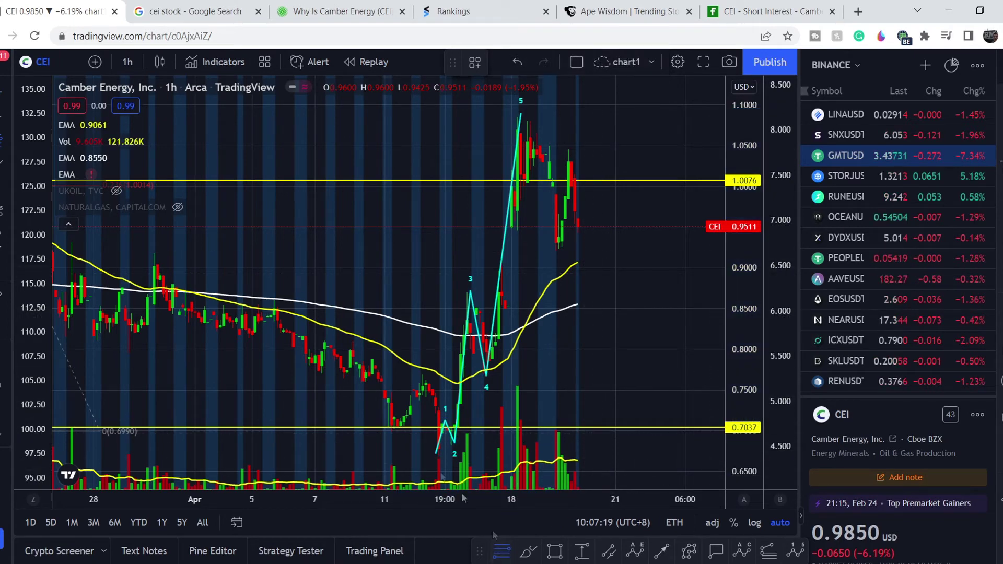
left_click(434, 458)
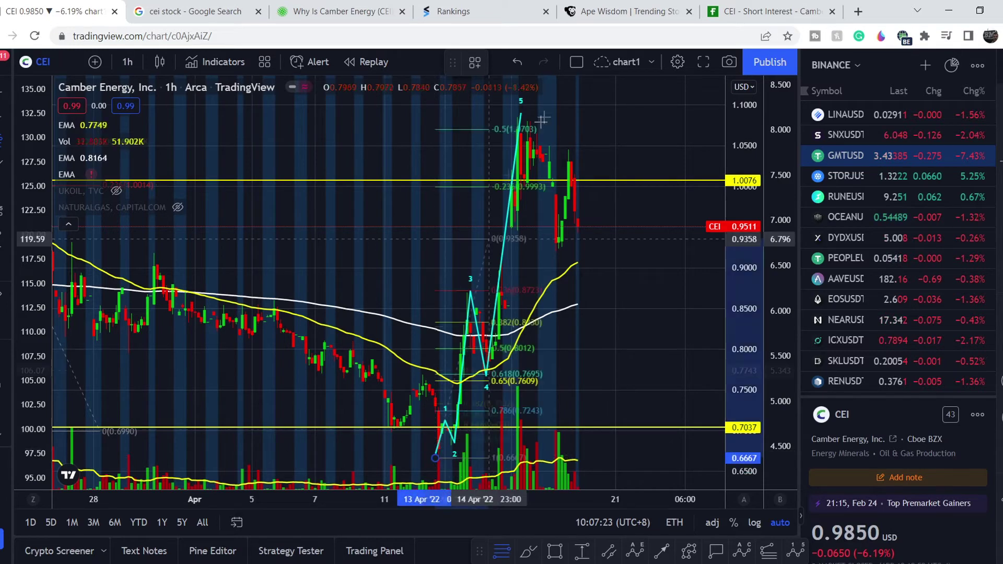
left_click(654, 115)
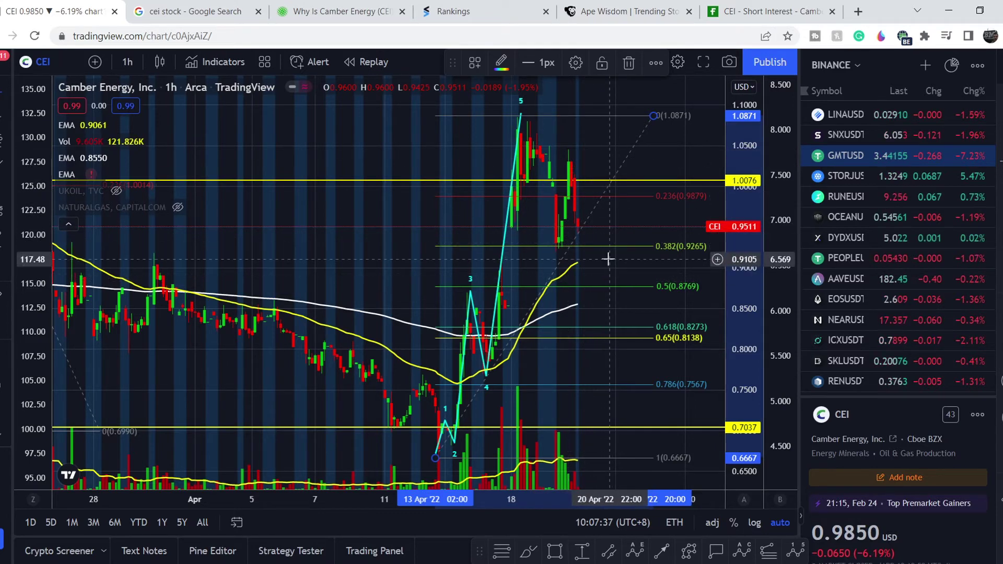
- Draw an Elliott ABC correction from the wave 5 peak at about 1.0871 through 0.9147 and 1.0484 to 0.8164
scroll(603, 256, "down", 2)
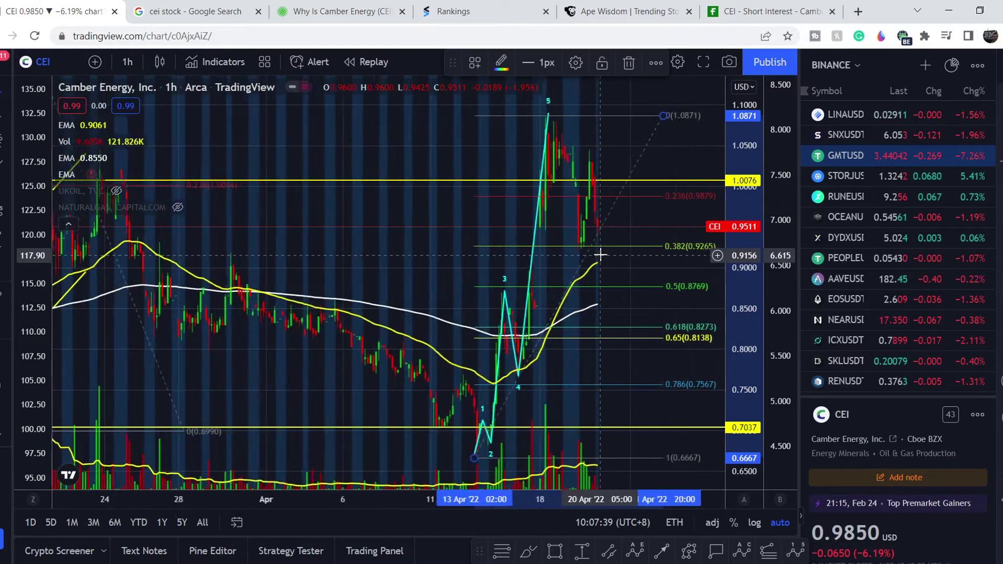
scroll(600, 254, "up", 2)
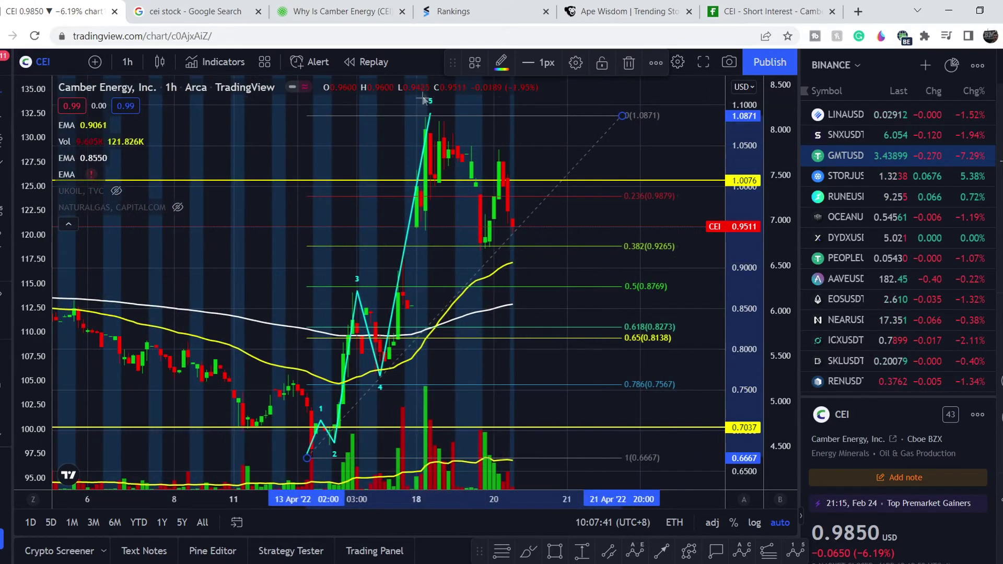
left_click(742, 557)
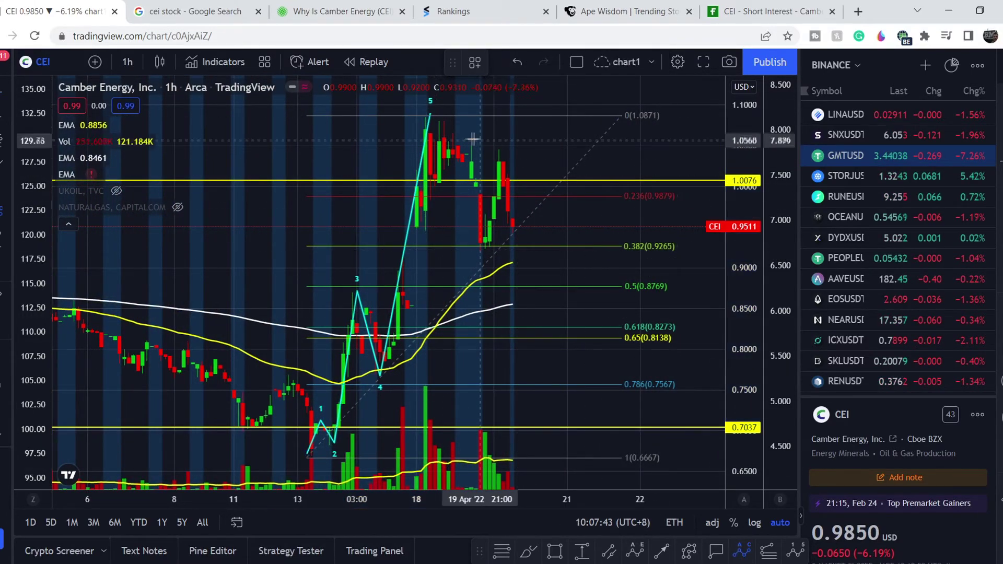
left_click(429, 114)
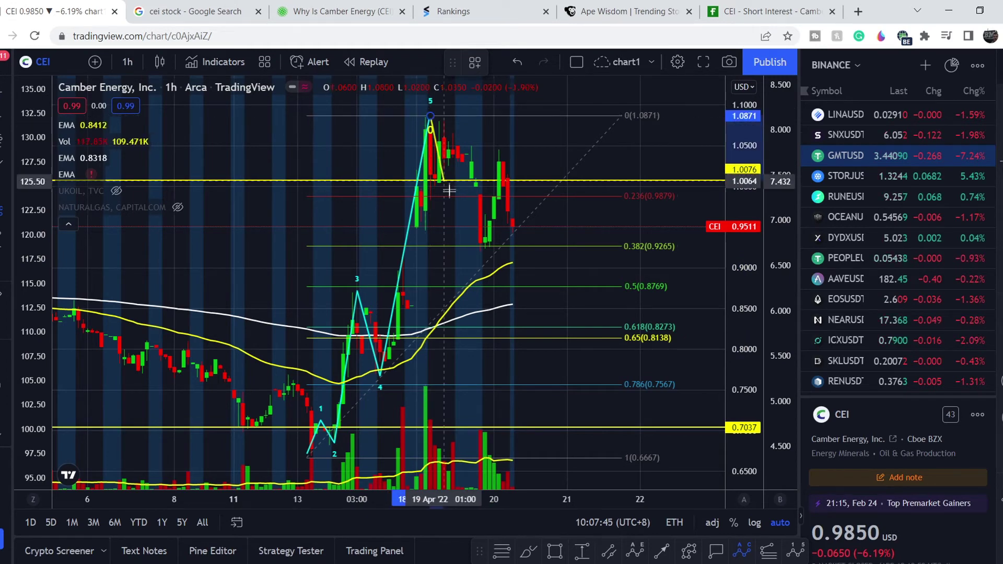
left_click(479, 256)
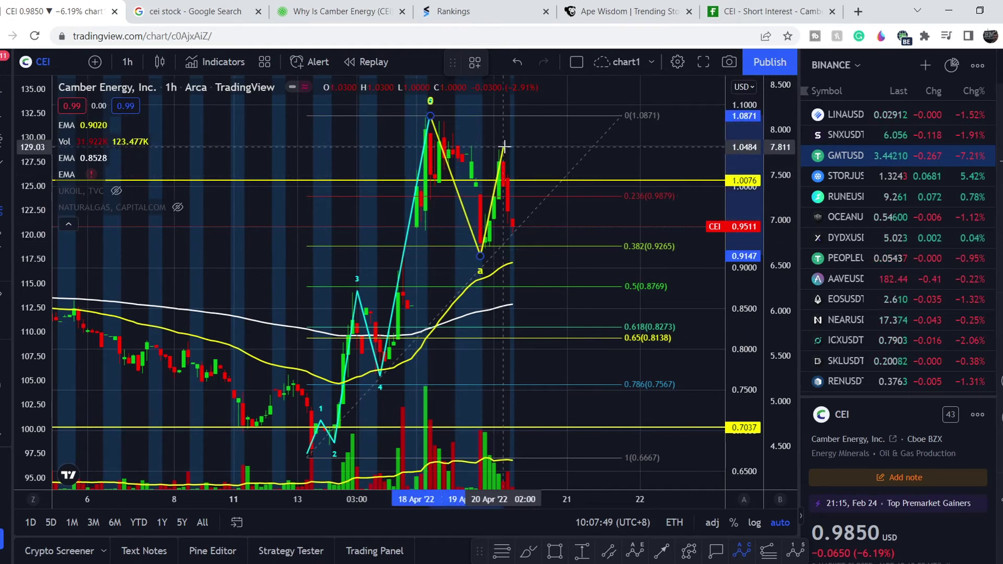
left_click(502, 146)
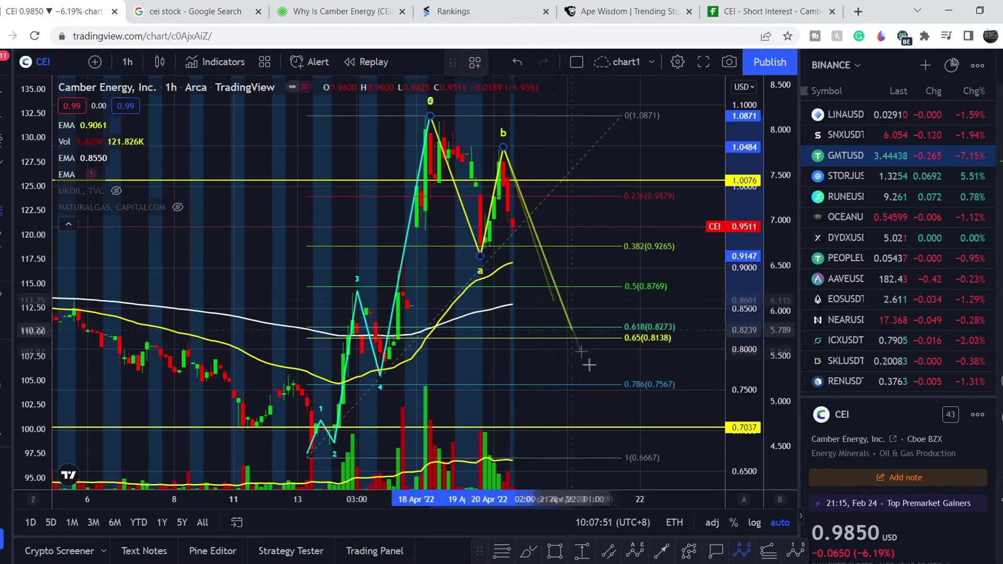
left_click(581, 336)
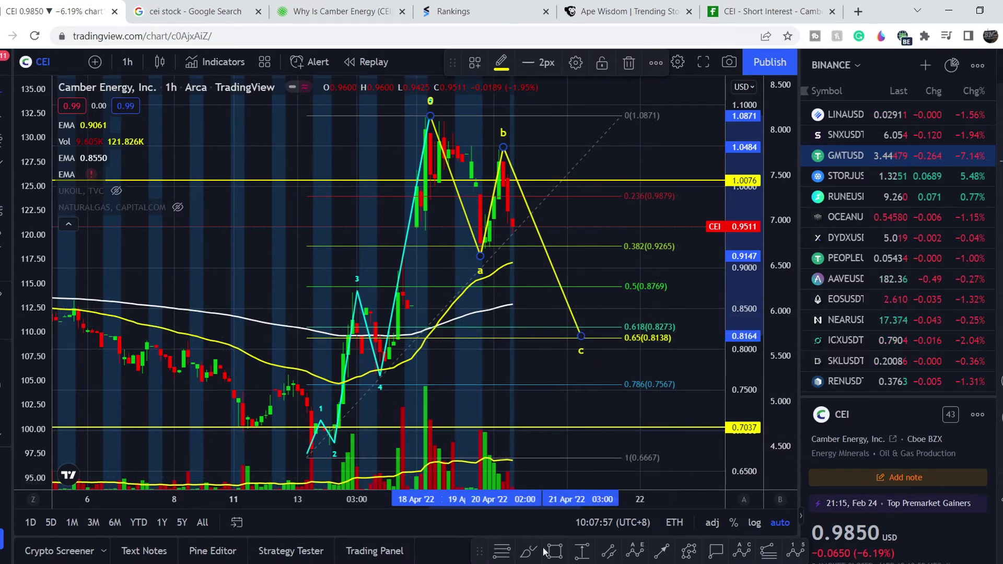
- Add a trend-based Fibonacci extension over the correction with points at about 1.0888, 0.9139 and 1.0476
left_click(768, 551)
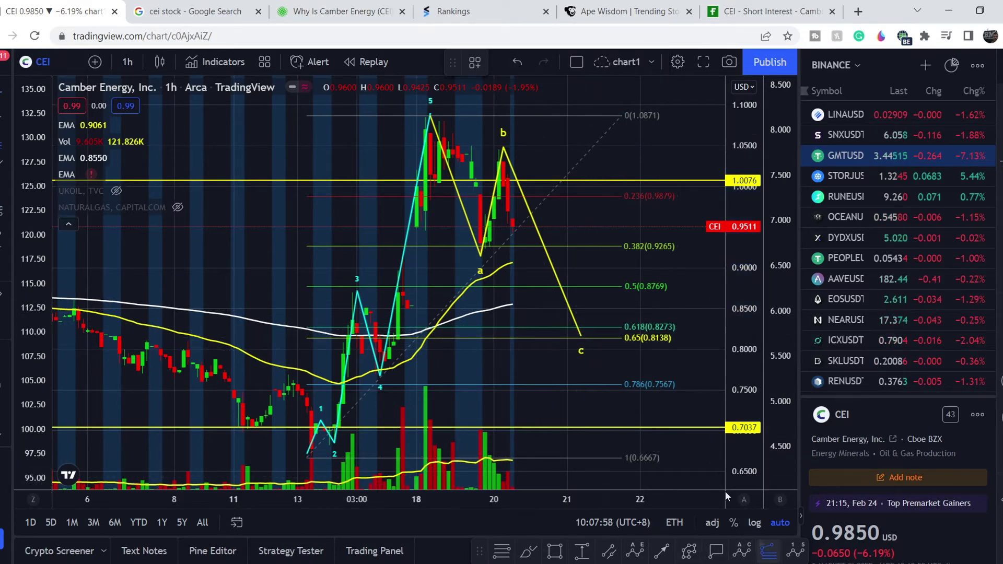
left_click(427, 114)
left_click(480, 257)
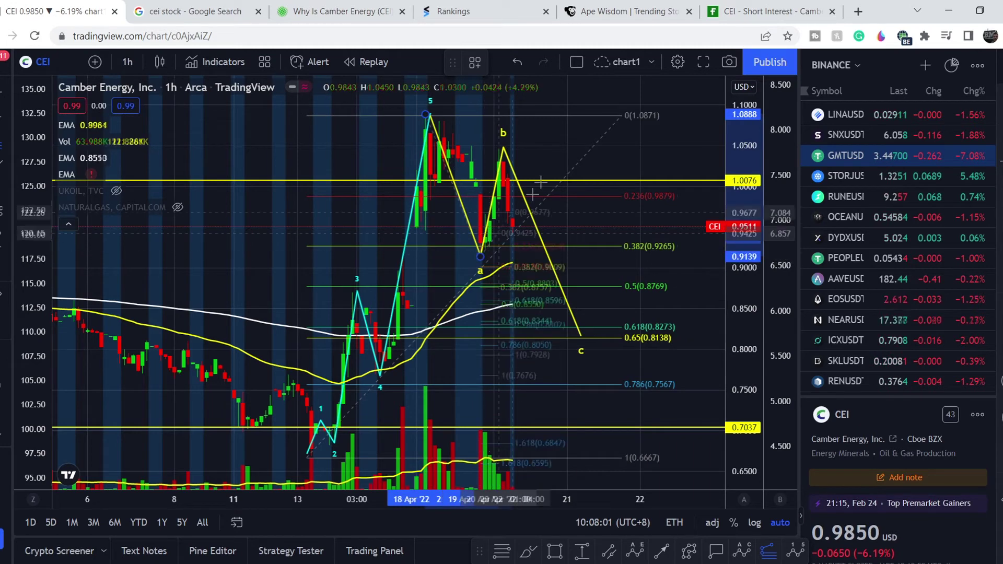
left_click(590, 148)
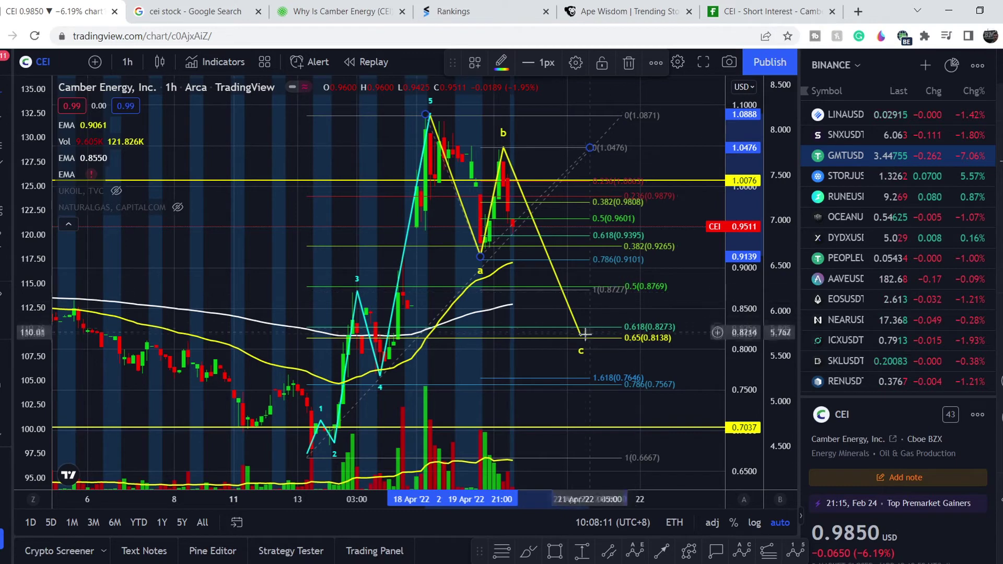
- Shift correction point c up to the 1 extension level near 0.8727 and measure the price move from there to about 1.0905
left_click_drag(582, 331, 565, 288)
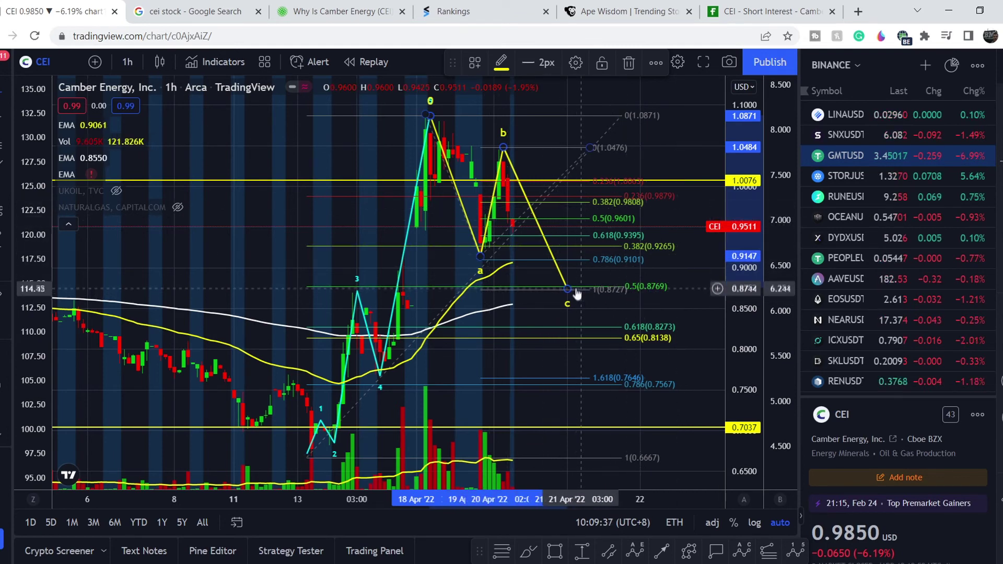
left_click(673, 290)
left_click(673, 290, "shift")
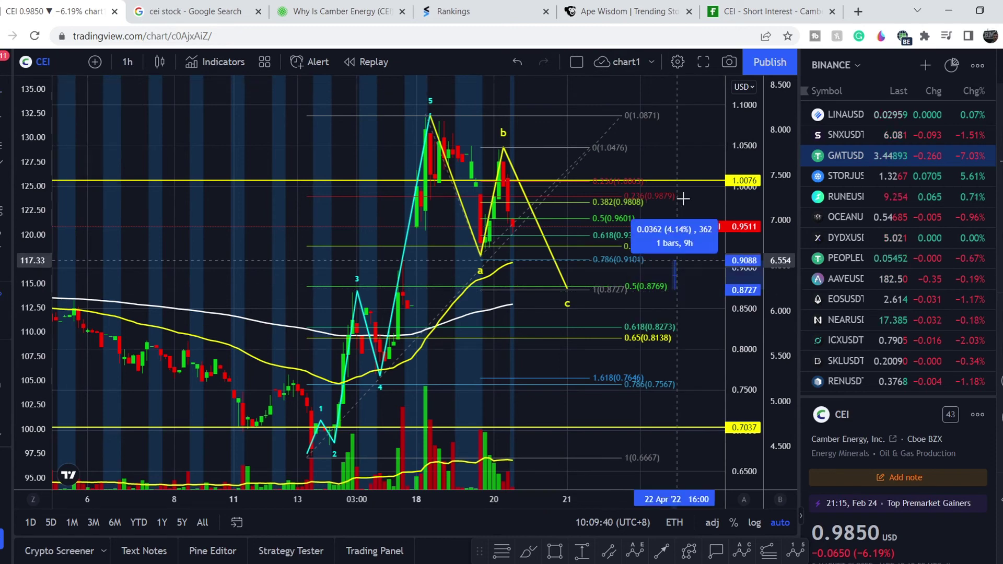
left_click(699, 113)
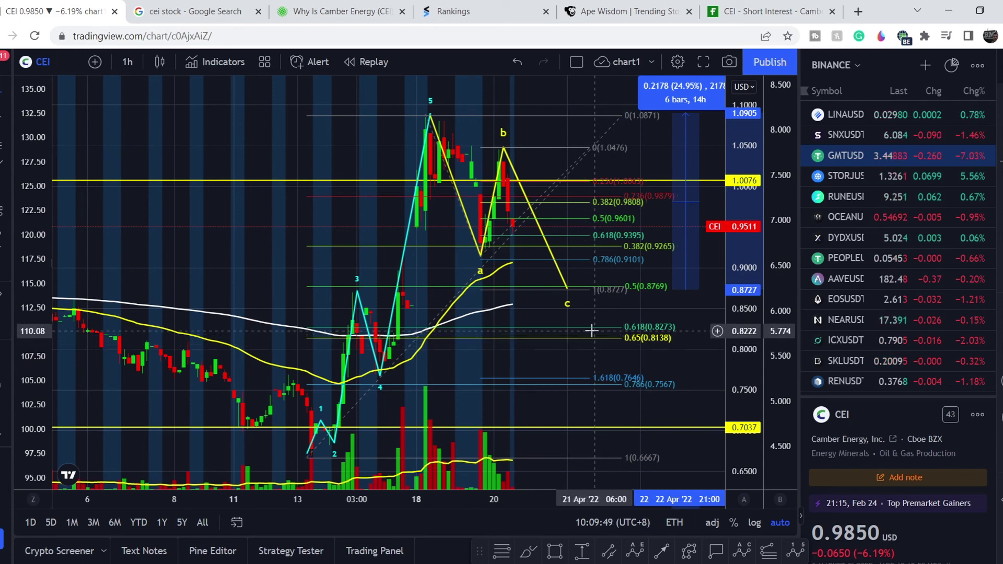
- Lower point c to about 0.8231, between the 0.618 and 0.65 retracement levels, and measure the price move from 0.8206 to about 1.0846
left_click_drag(567, 287, 591, 333)
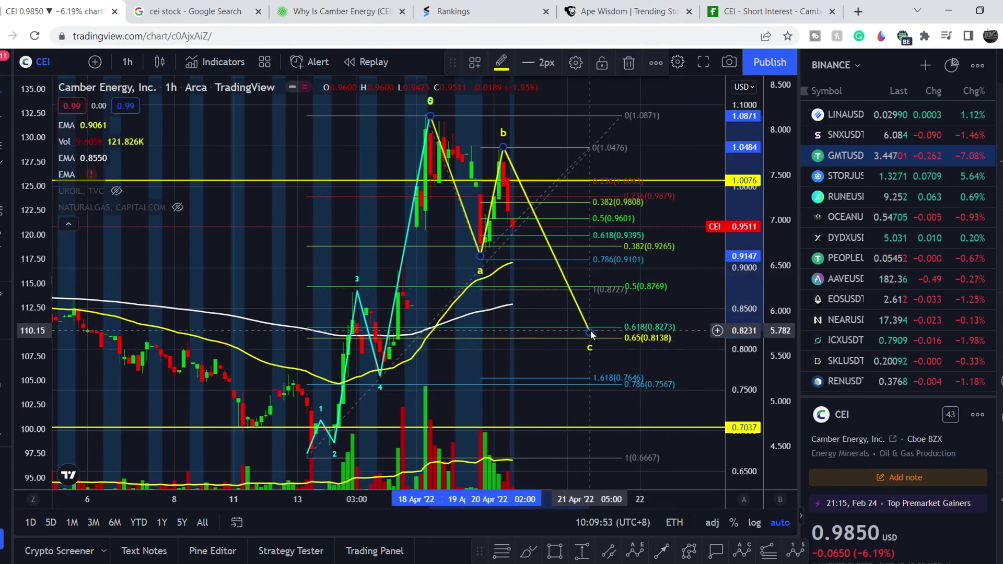
left_click(679, 332, "shift")
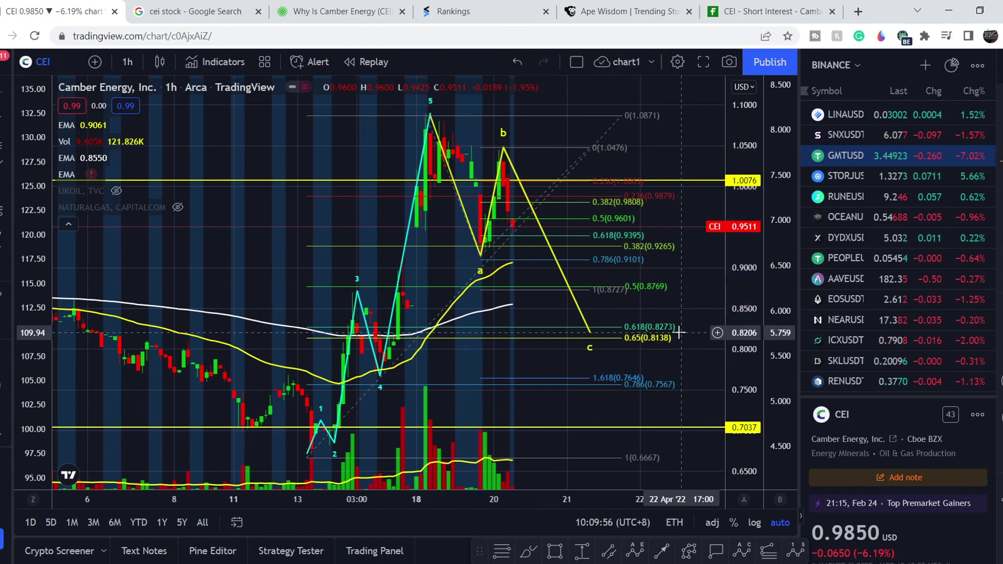
left_click(680, 116)
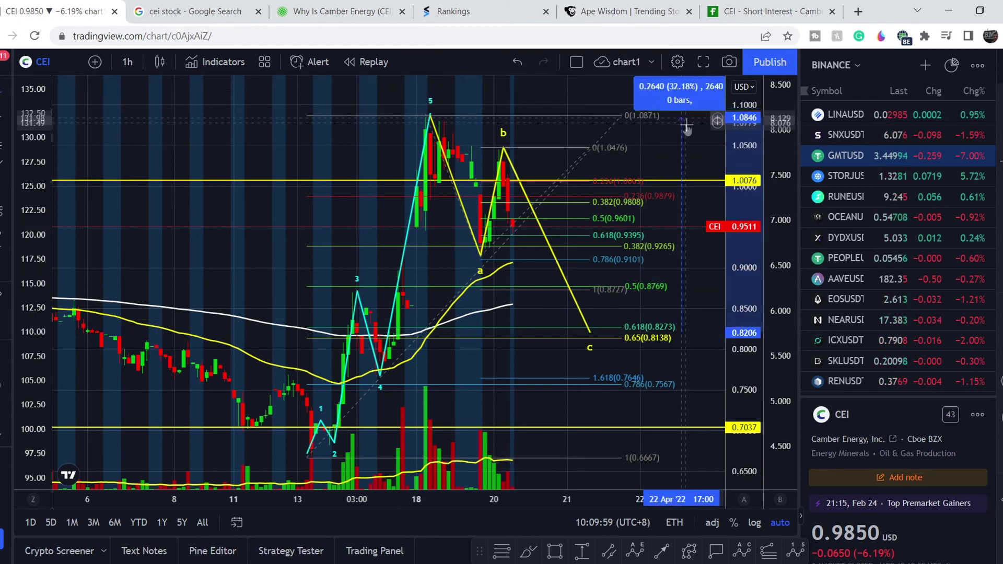